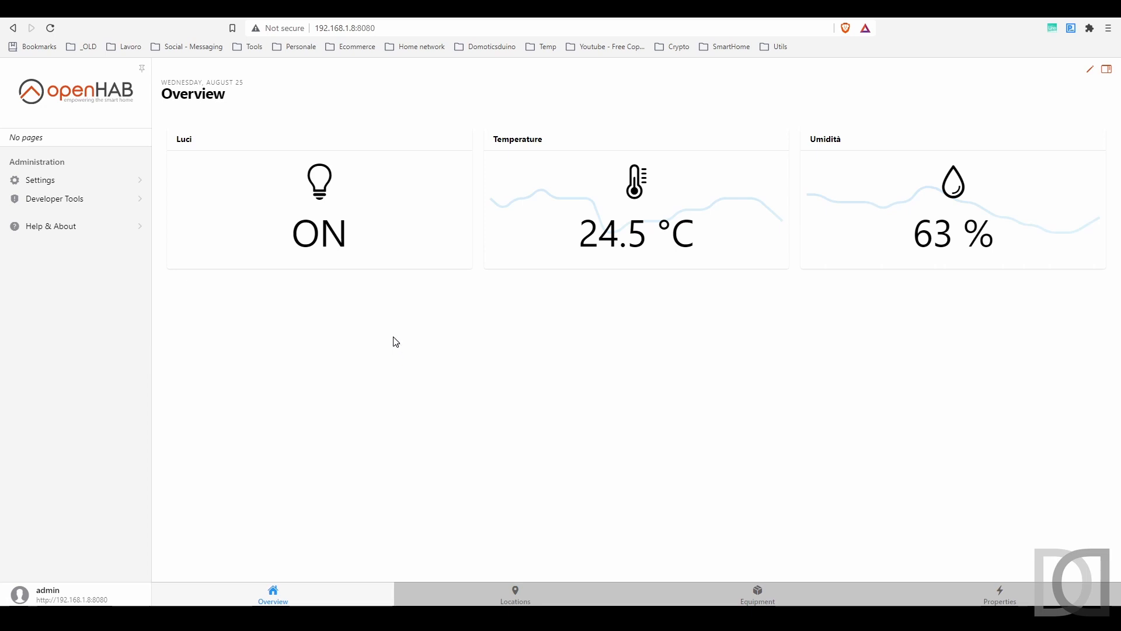
# Step: Start adding a new thing with the Xiaomi Mi IO Binding and scan for devices
pyautogui.click(76, 182)
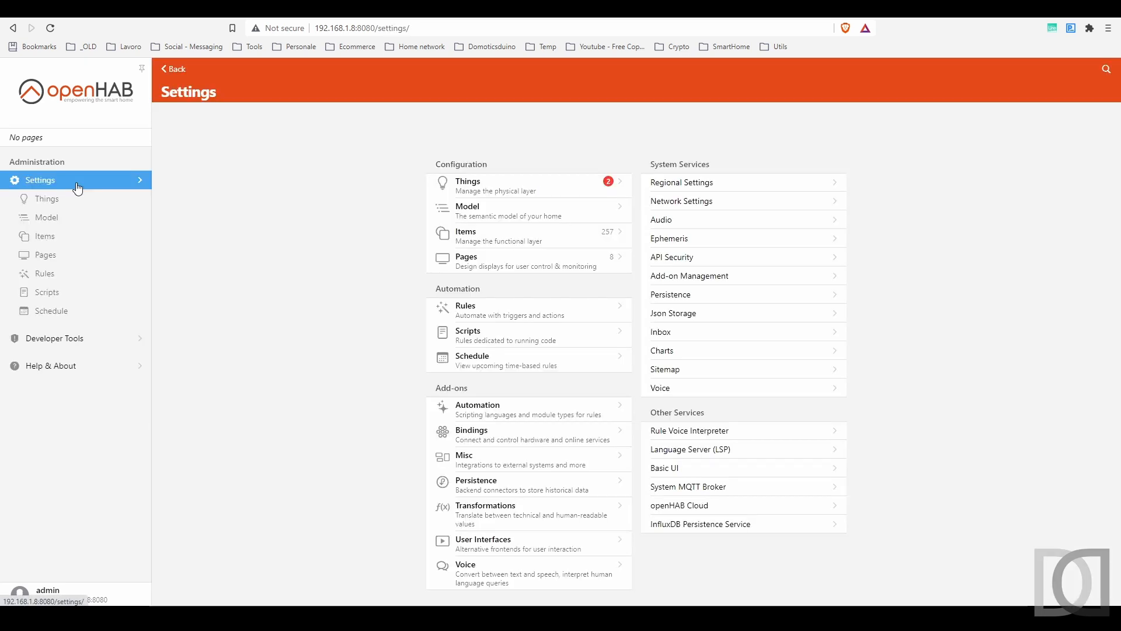
pyautogui.click(467, 182)
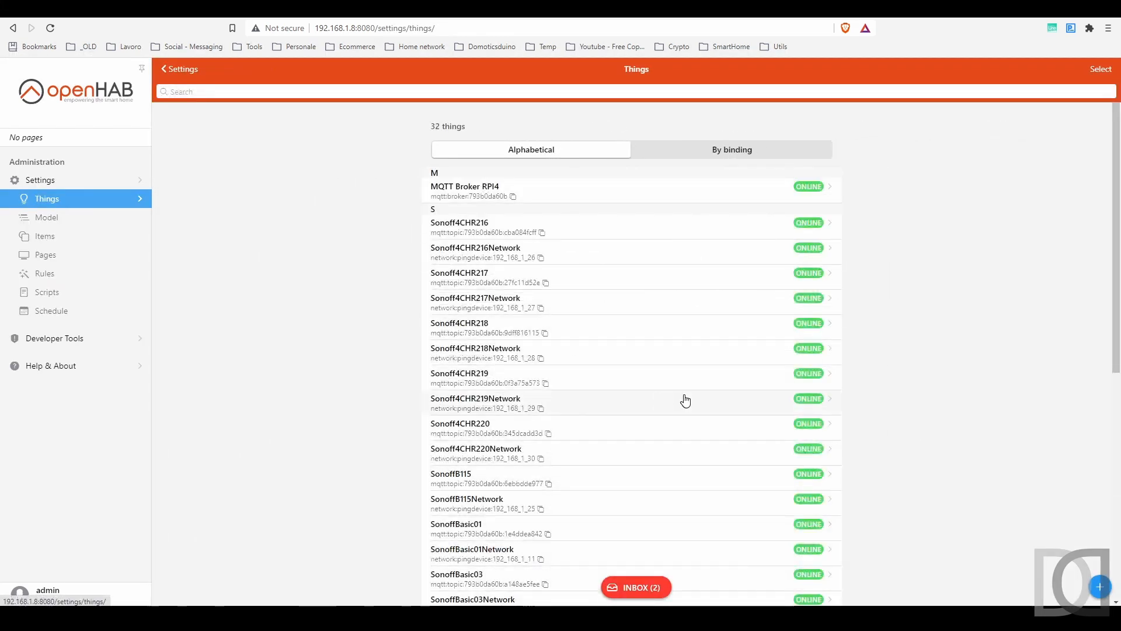
pyautogui.click(1099, 587)
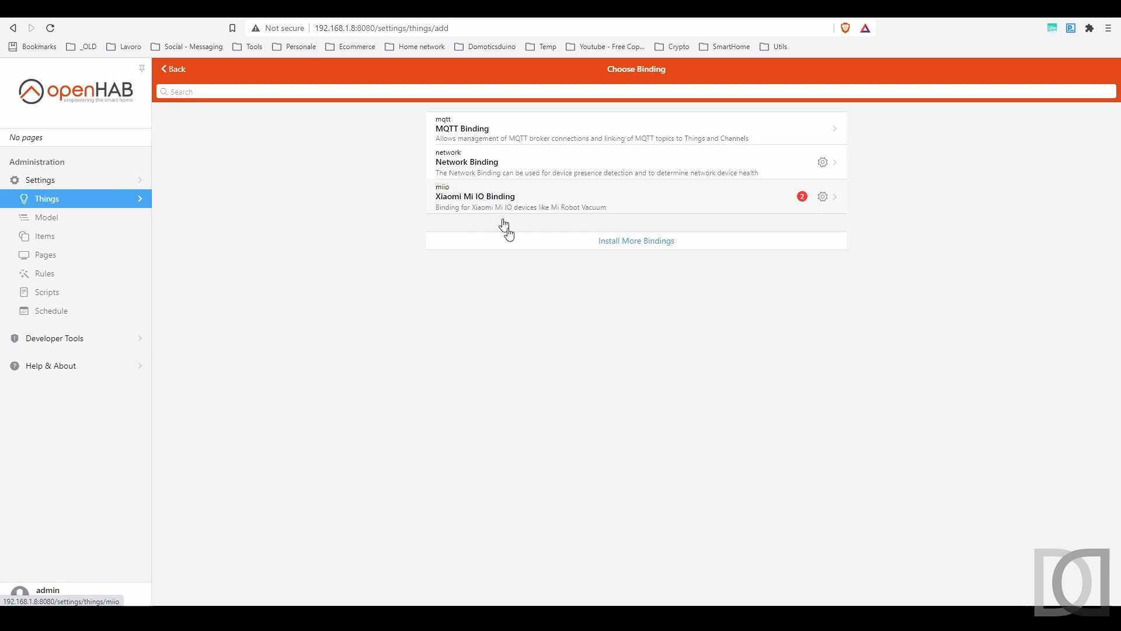
pyautogui.click(603, 206)
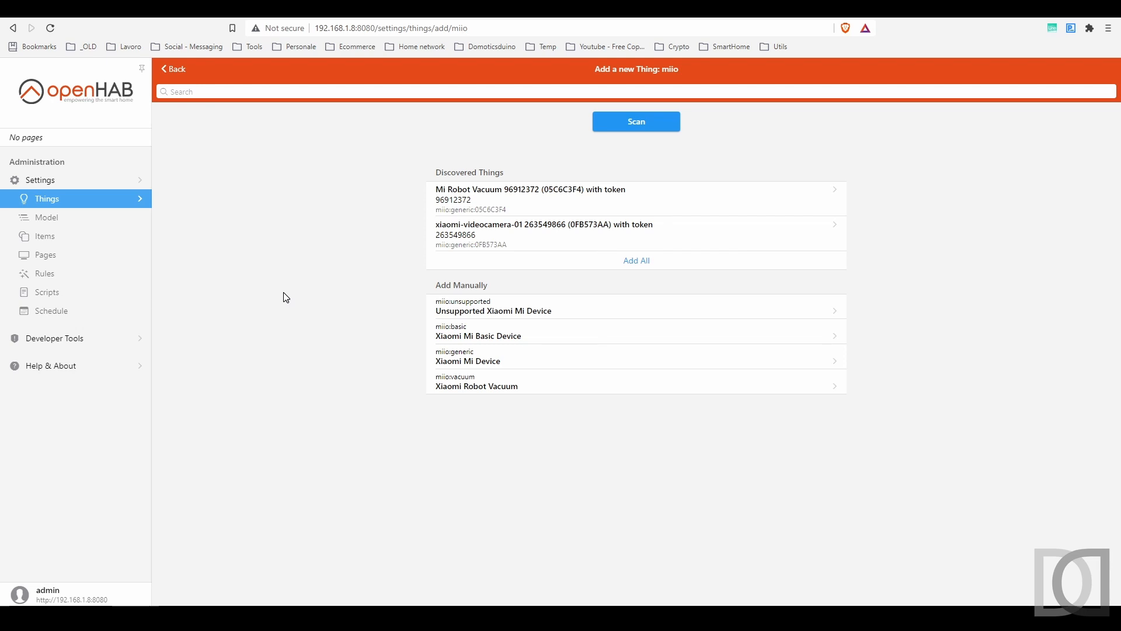
pyautogui.click(633, 122)
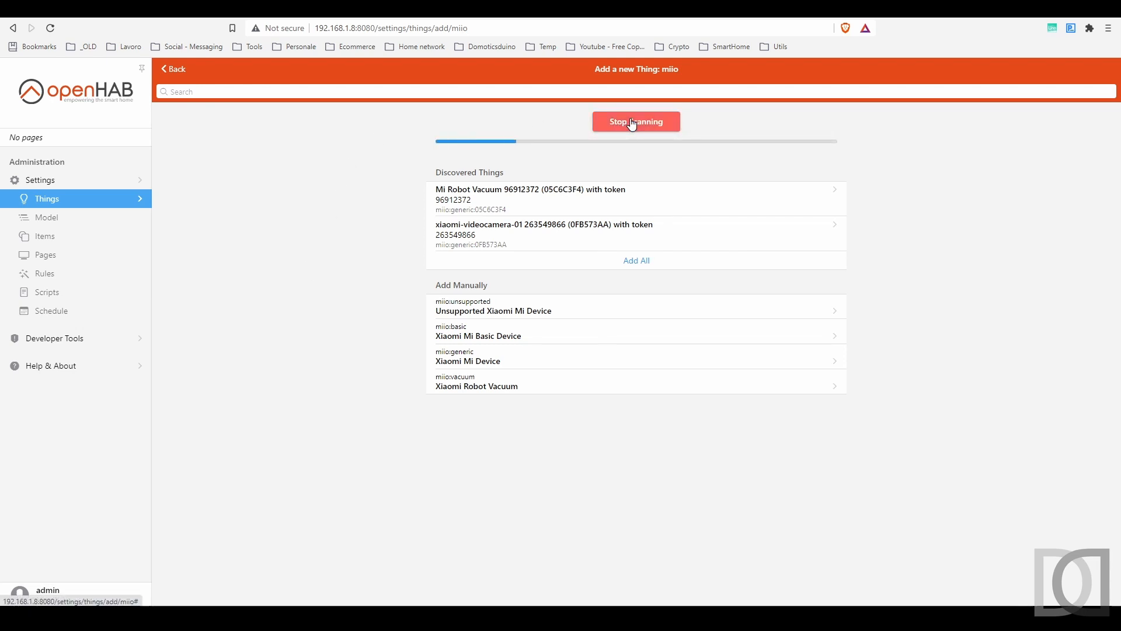
pyautogui.click(634, 124)
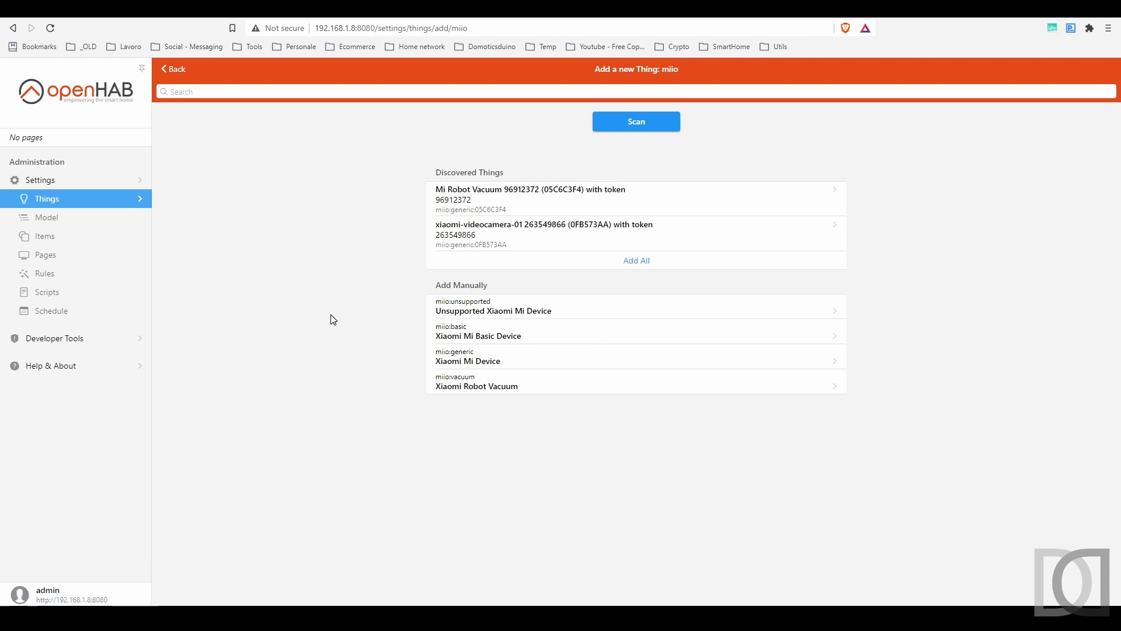
# Step: Add the discovered Mi Robot Vacuum as a thing named XiaomiMiRobotVacuum02
pyautogui.click(475, 212)
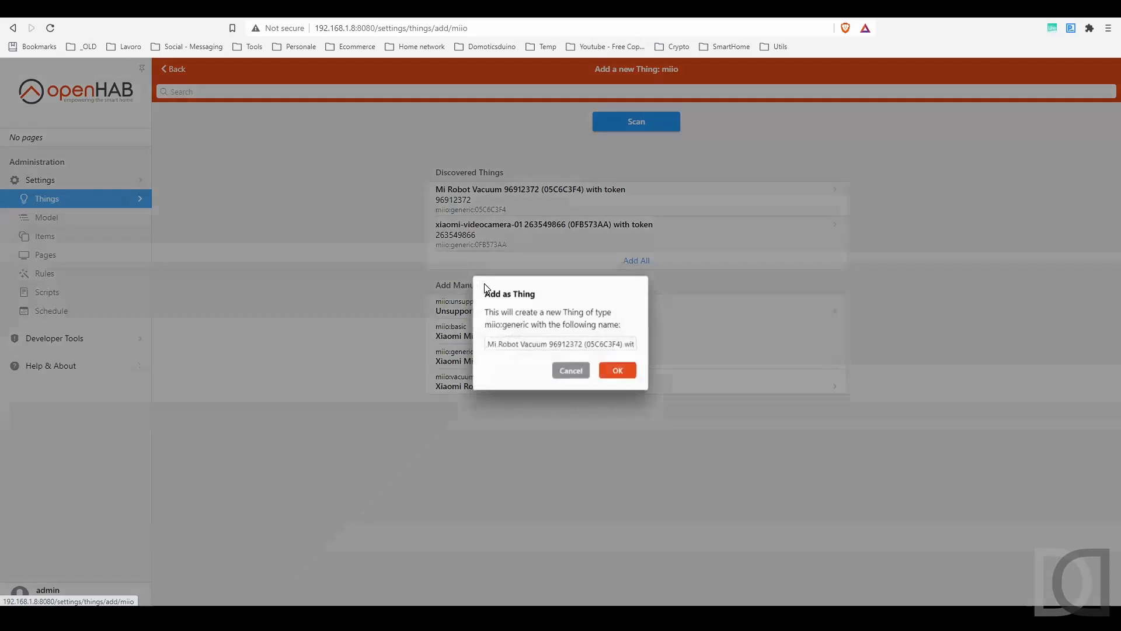
pyautogui.tripleClick(519, 345)
pyautogui.write('XiaomiMiRobotVacuum02')
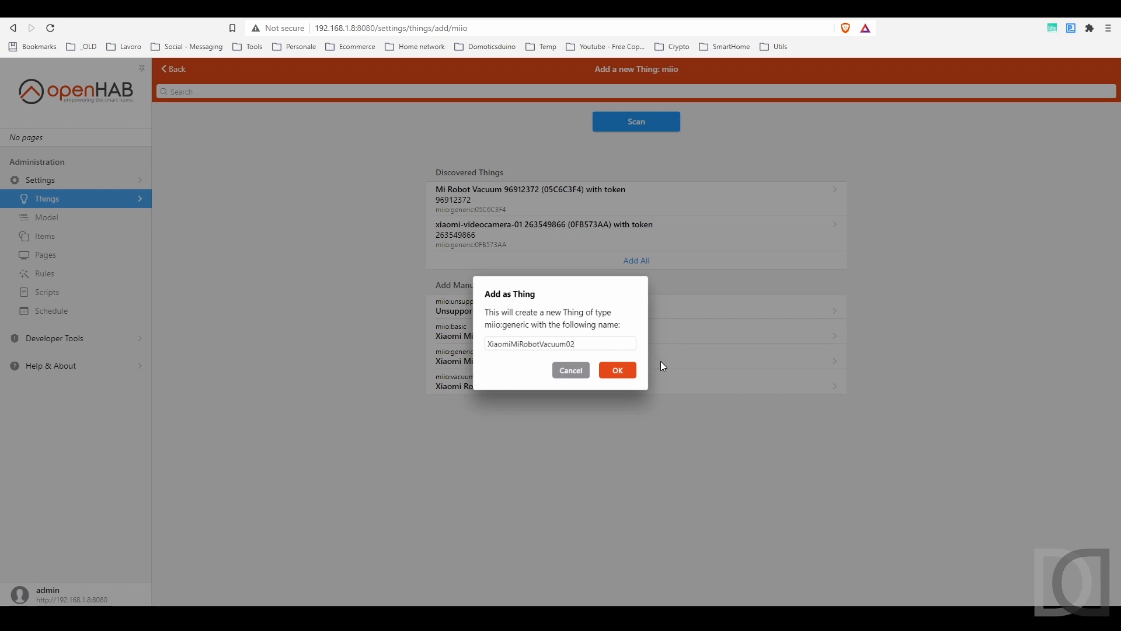
pyautogui.click(619, 370)
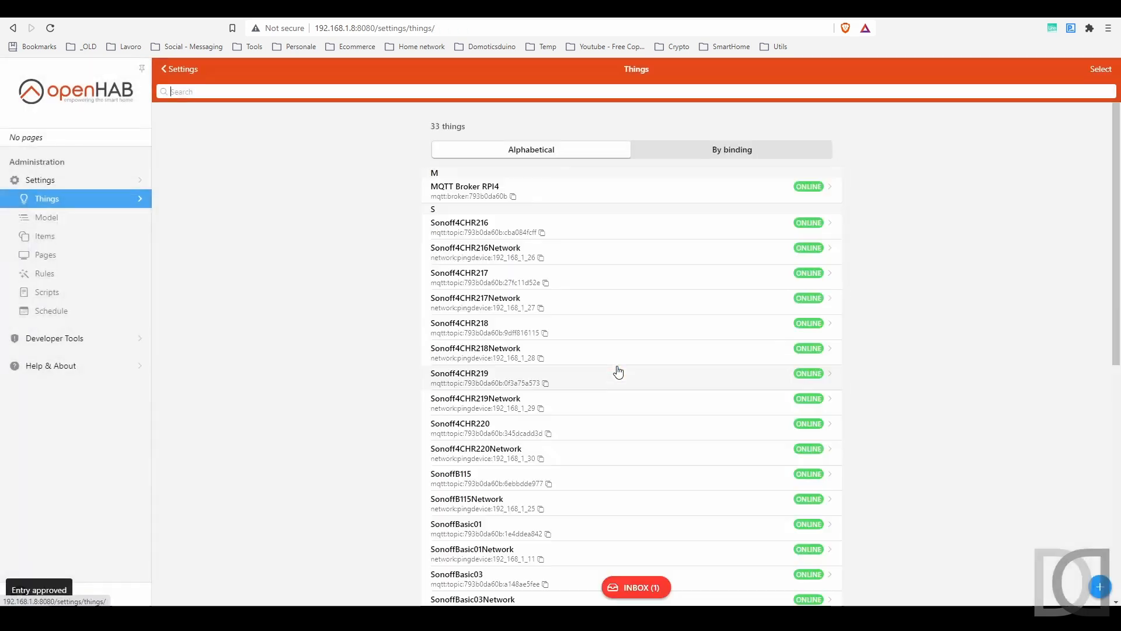
# Step: Set the location of the XiaomiMiRobotVacuum02 thing to PTSoggiorno and save it
pyautogui.scroll(-5, 618, 371)
pyautogui.click(477, 430)
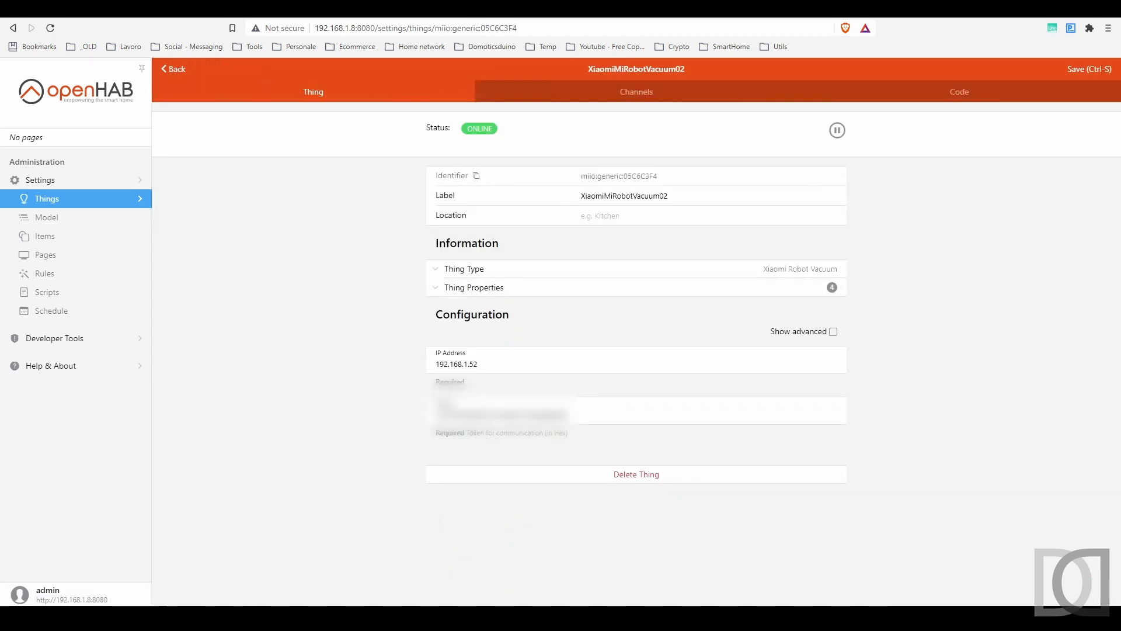
pyautogui.write('PT')
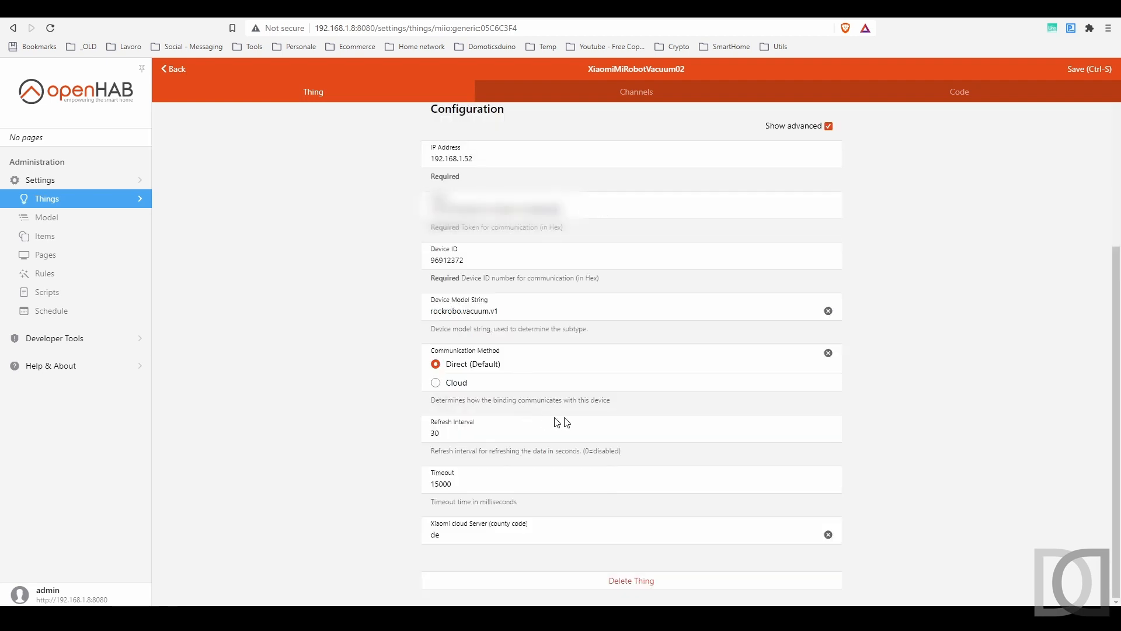
pyautogui.scroll(5, 564, 420)
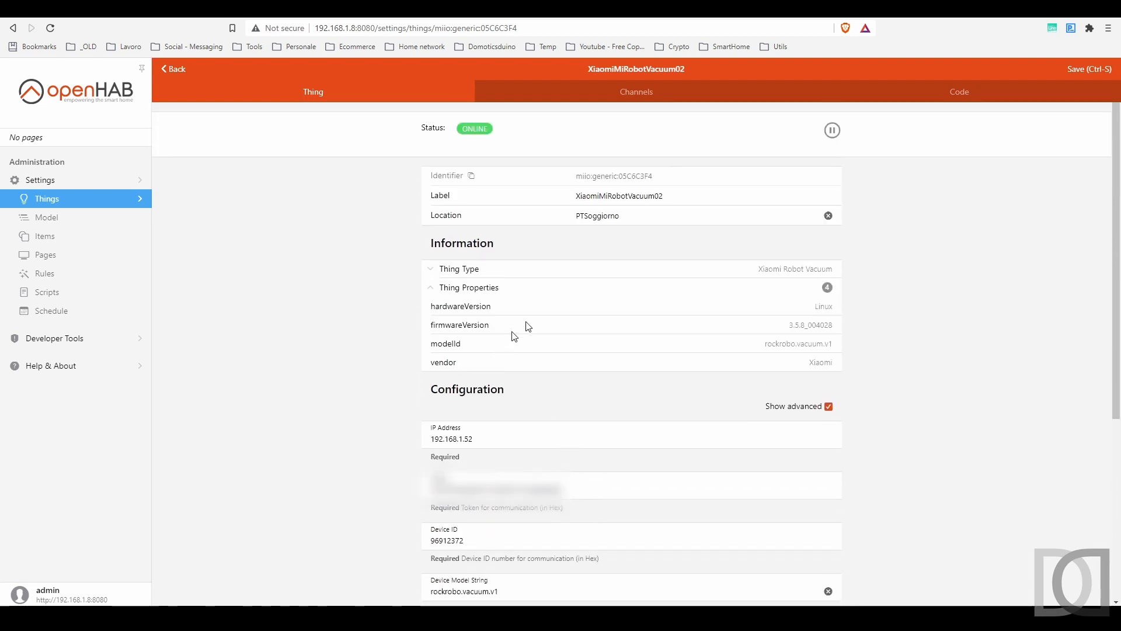
pyautogui.click(1083, 70)
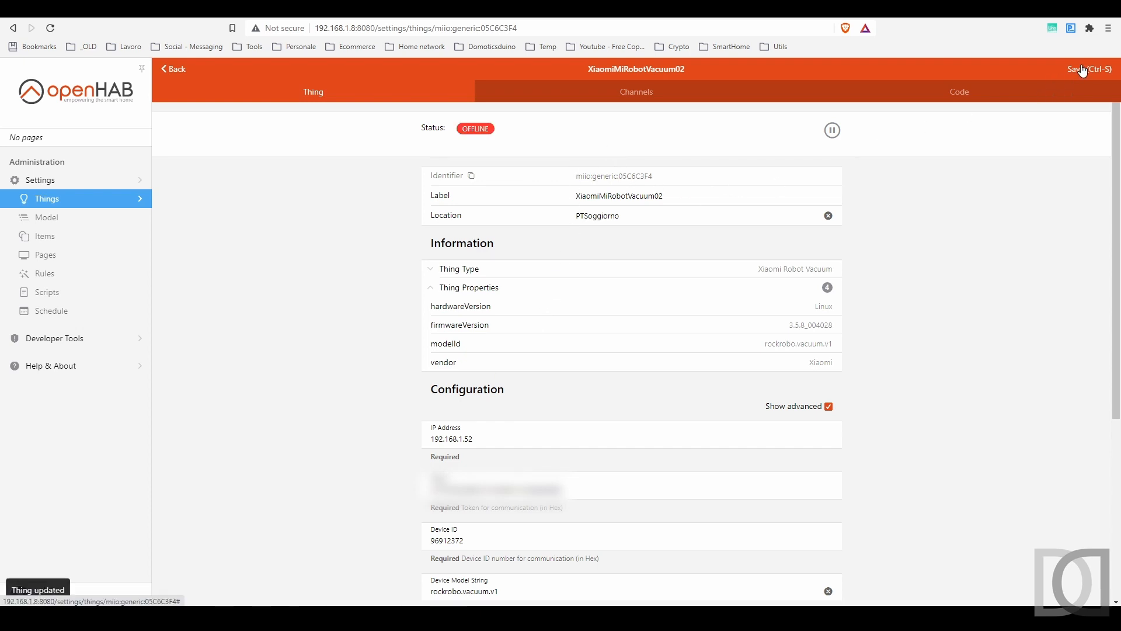
# Step: Examine the vacuum's available channels, from actions, status and consumables to do-not-disturb, history and last cleaning details
pyautogui.click(643, 97)
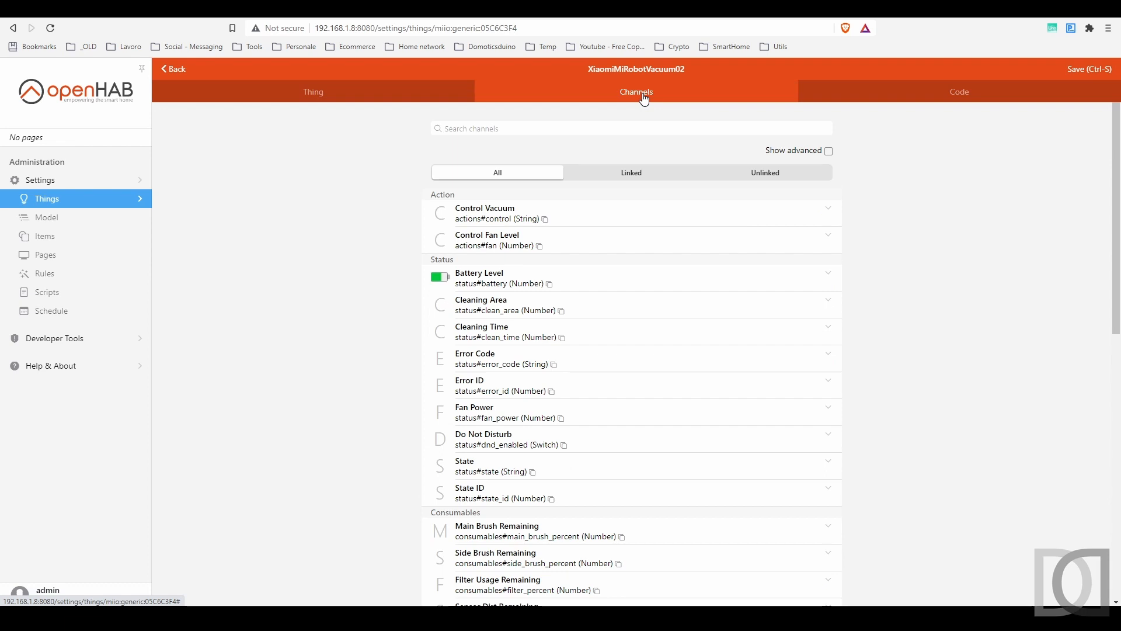
pyautogui.scroll(-10, 892, 298)
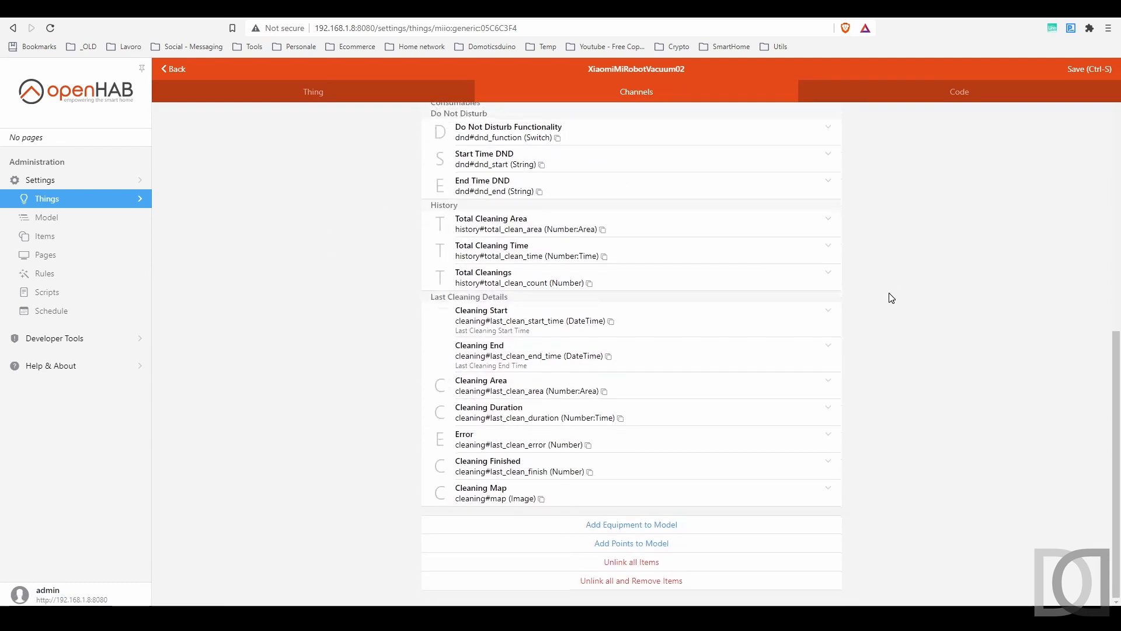
pyautogui.scroll(10, 892, 298)
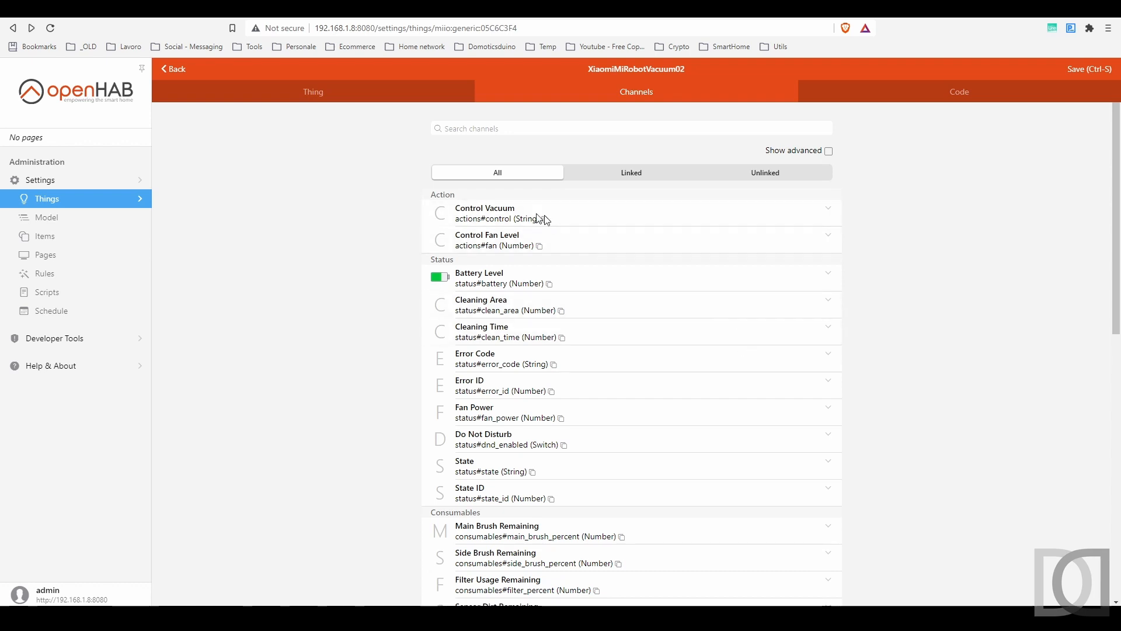
pyautogui.click(509, 219)
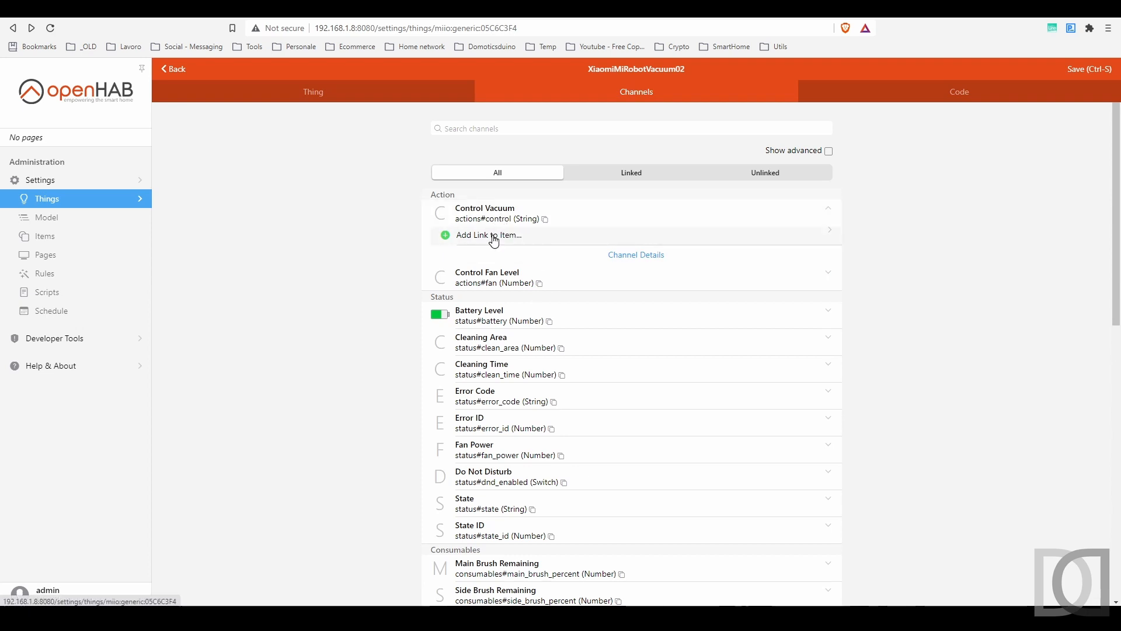
pyautogui.click(489, 326)
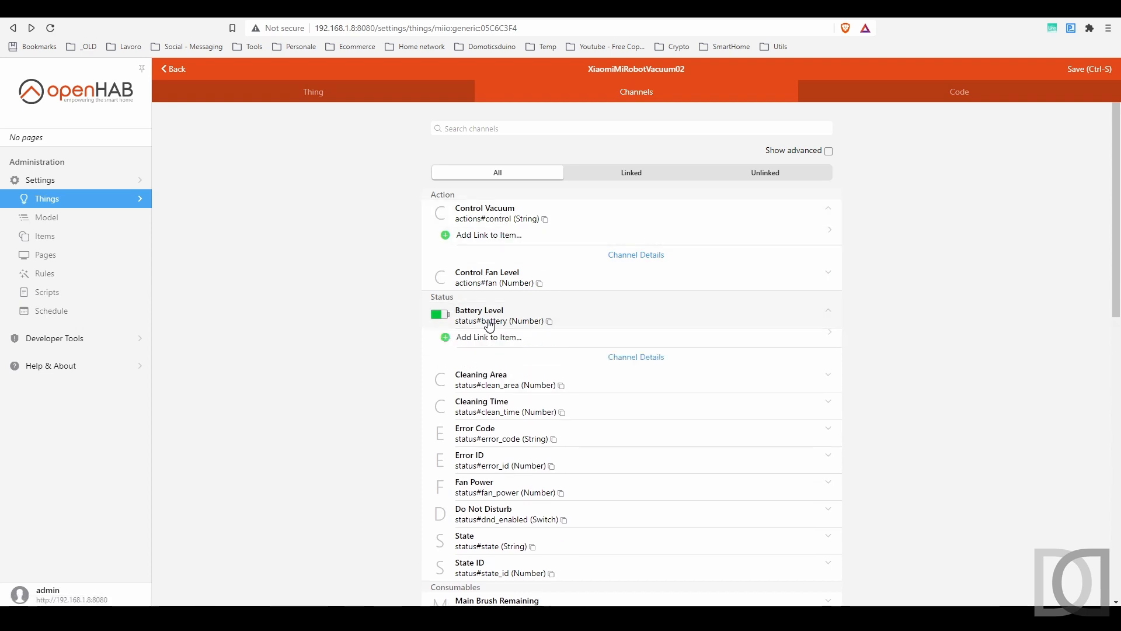
pyautogui.scroll(-2, 490, 326)
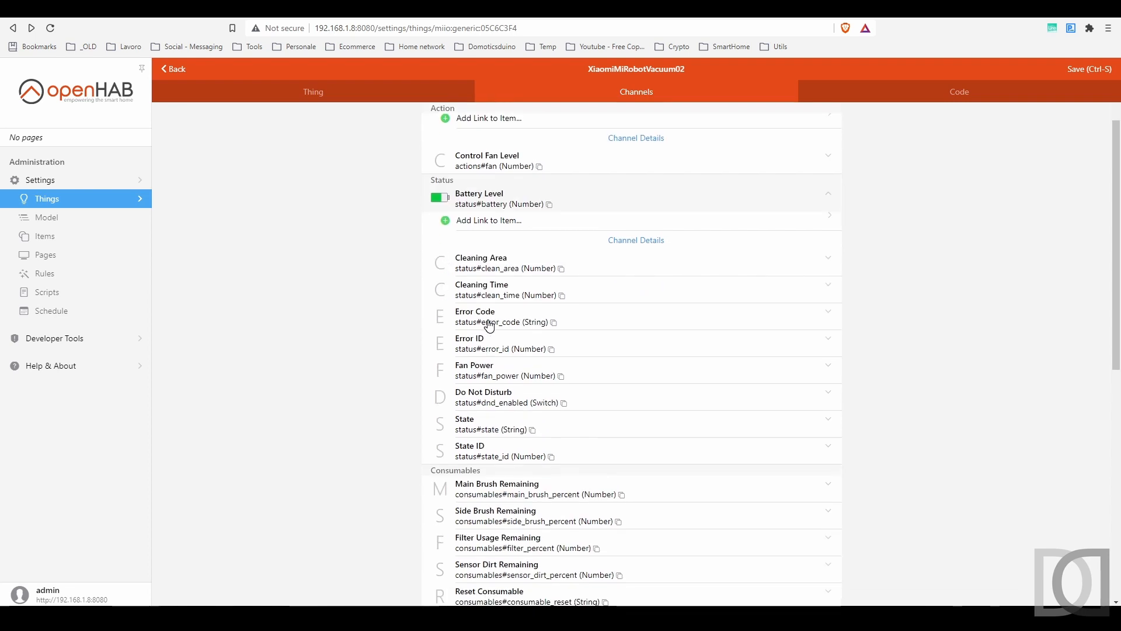
pyautogui.scroll(-1, 489, 326)
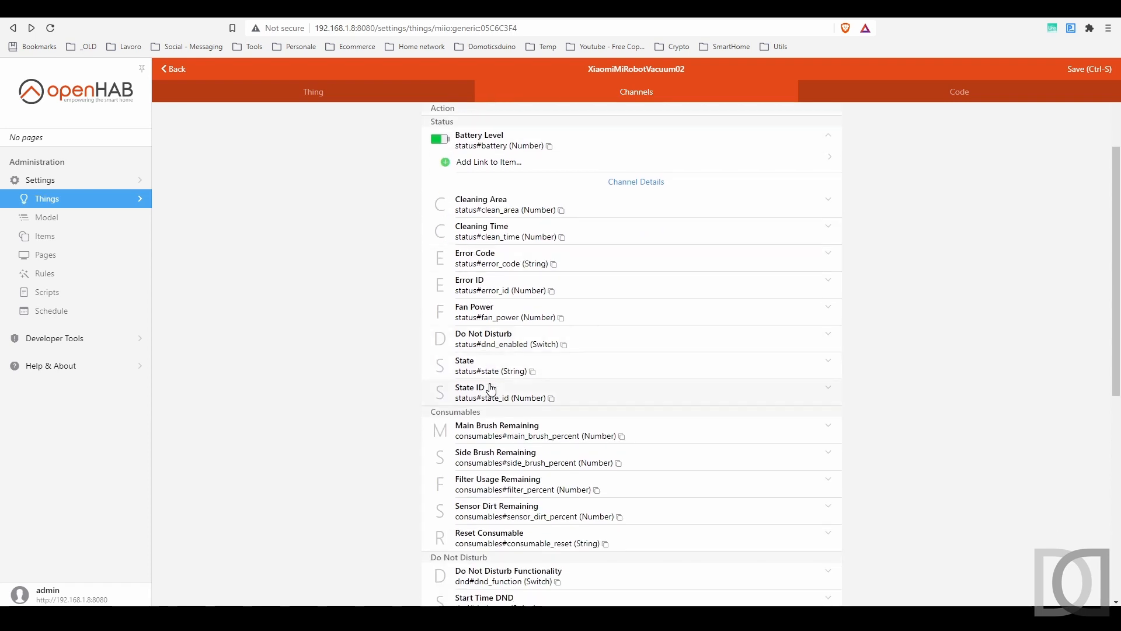
pyautogui.scroll(-4, 492, 374)
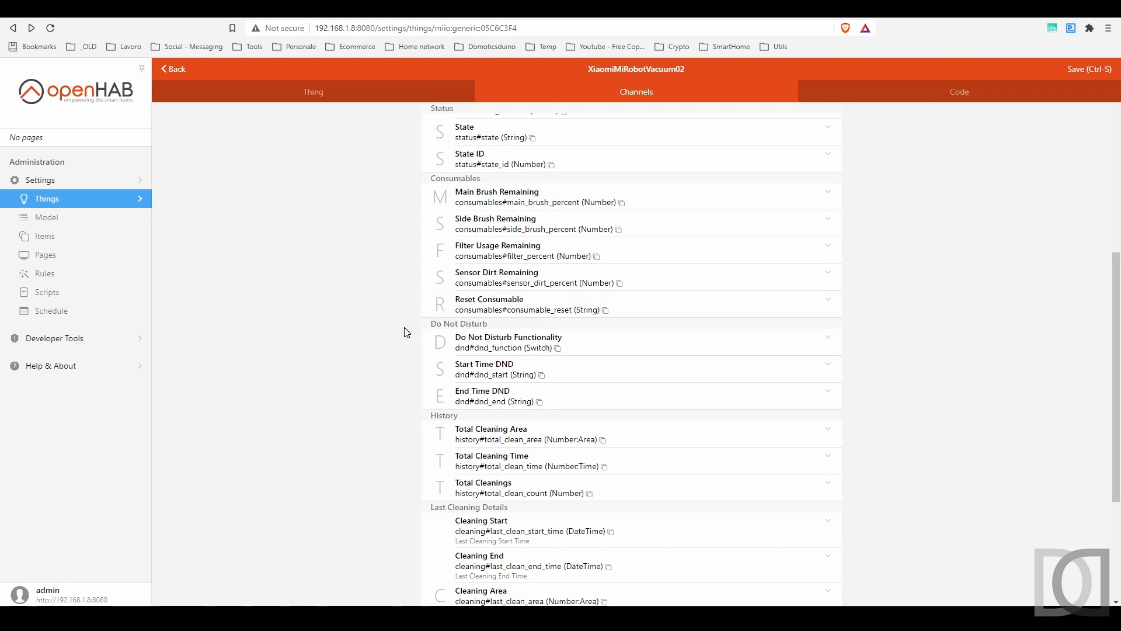
pyautogui.scroll(-2, 407, 332)
pyautogui.scroll(-2, 407, 332)
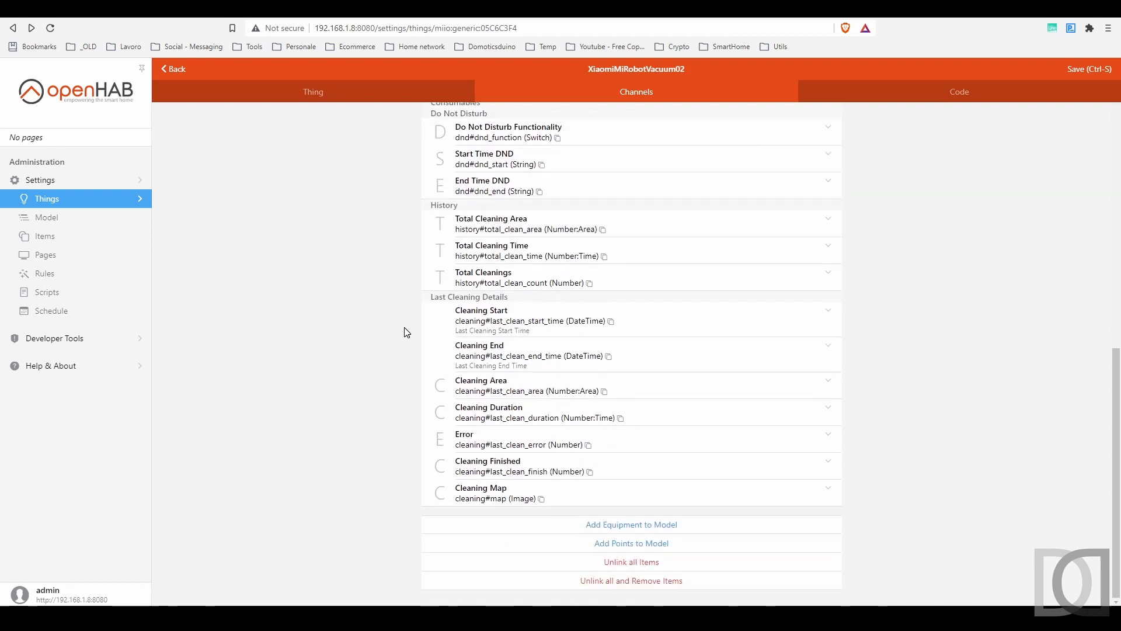
pyautogui.scroll(5, 408, 332)
# Step: Start adding the vacuum to the model as equipment, with Soggiorno under Casa > Piano Terra as its parent group
pyautogui.scroll(-5, 407, 332)
pyautogui.click(632, 525)
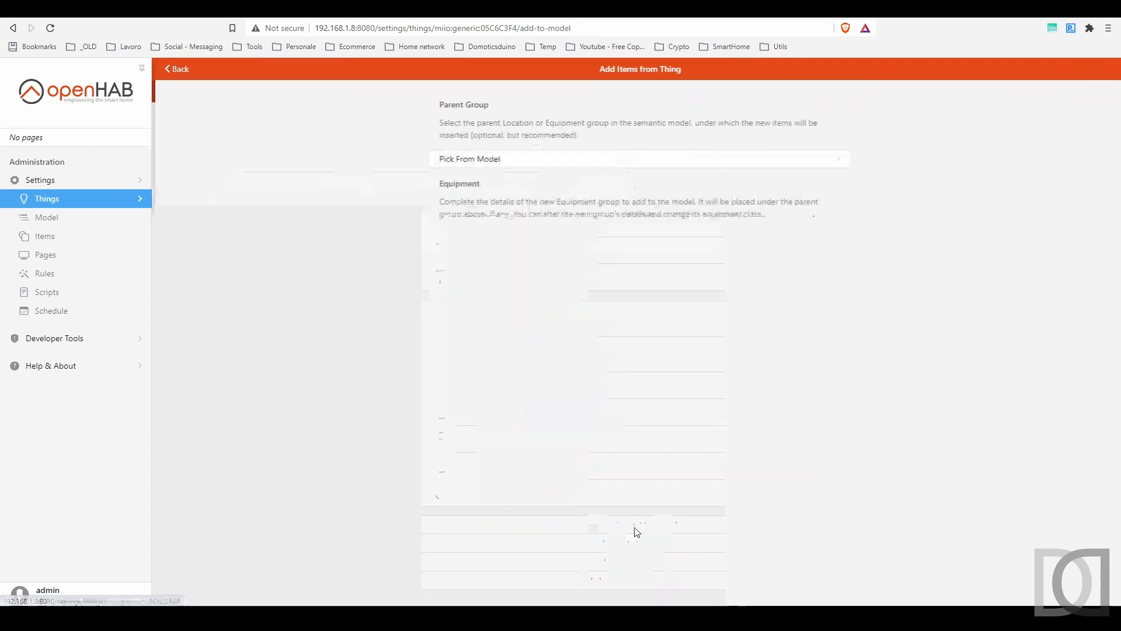
pyautogui.click(498, 166)
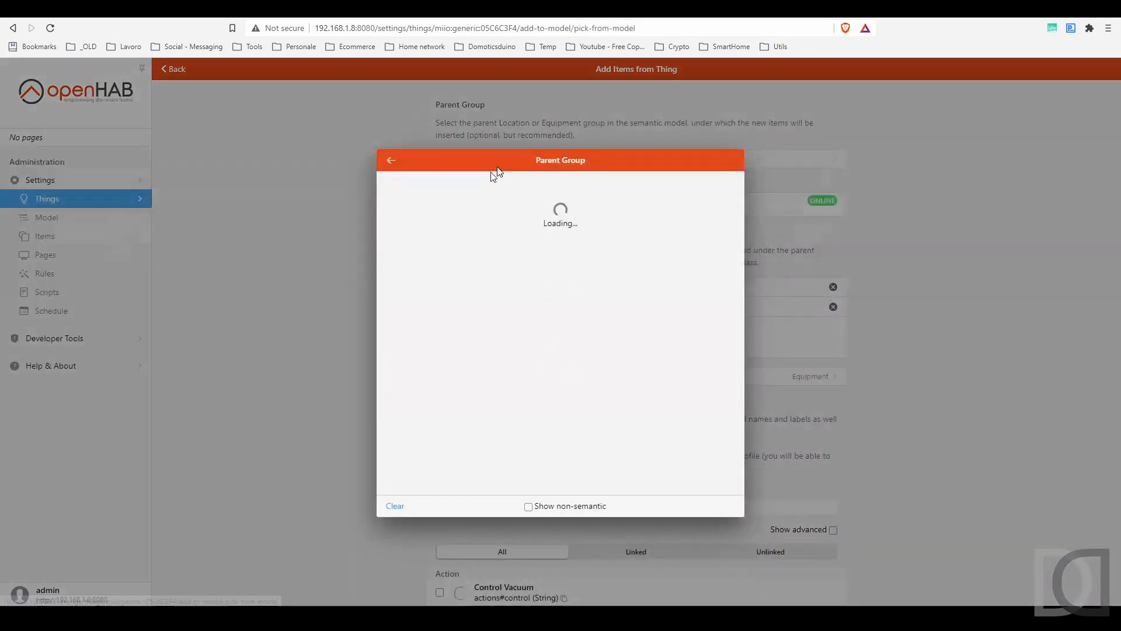
pyautogui.click(393, 214)
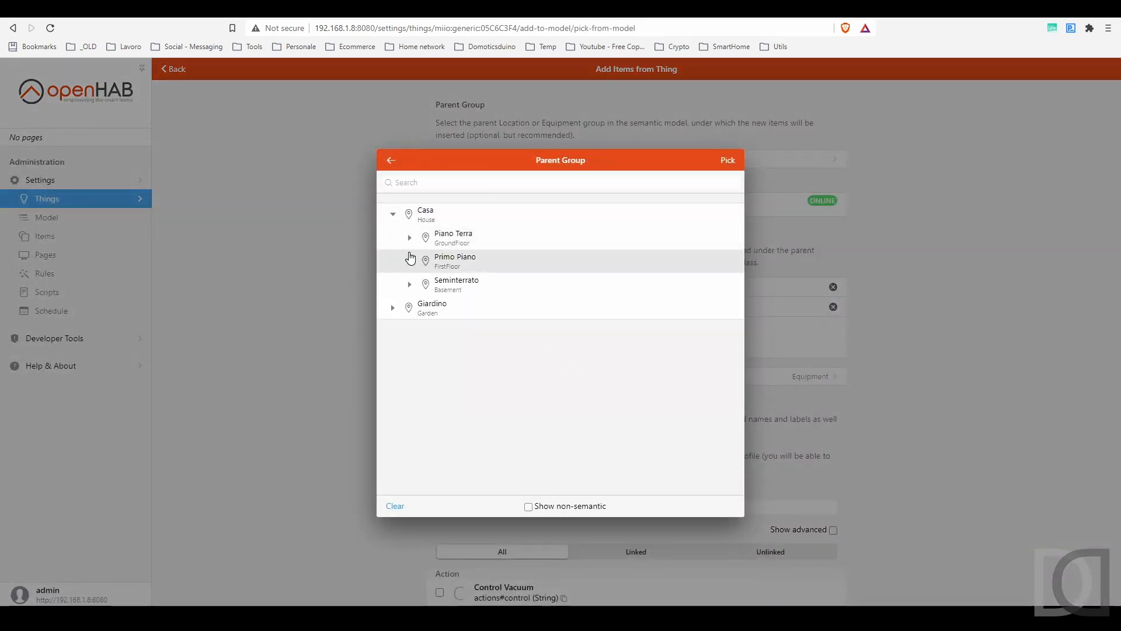
pyautogui.click(410, 237)
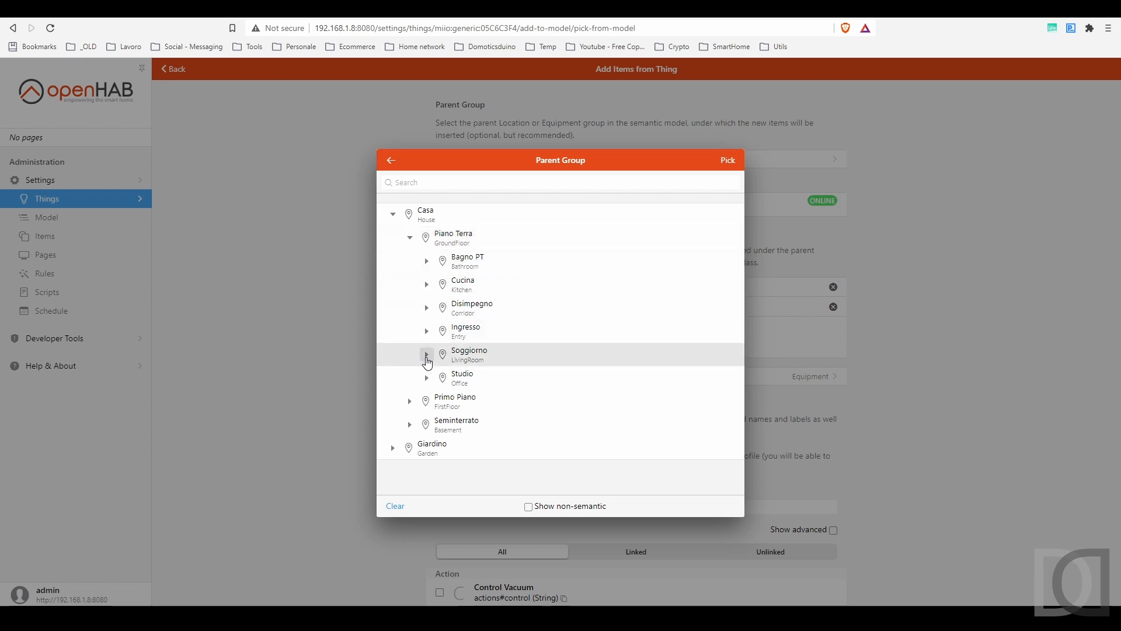
pyautogui.click(426, 354)
pyautogui.click(476, 355)
pyautogui.click(728, 161)
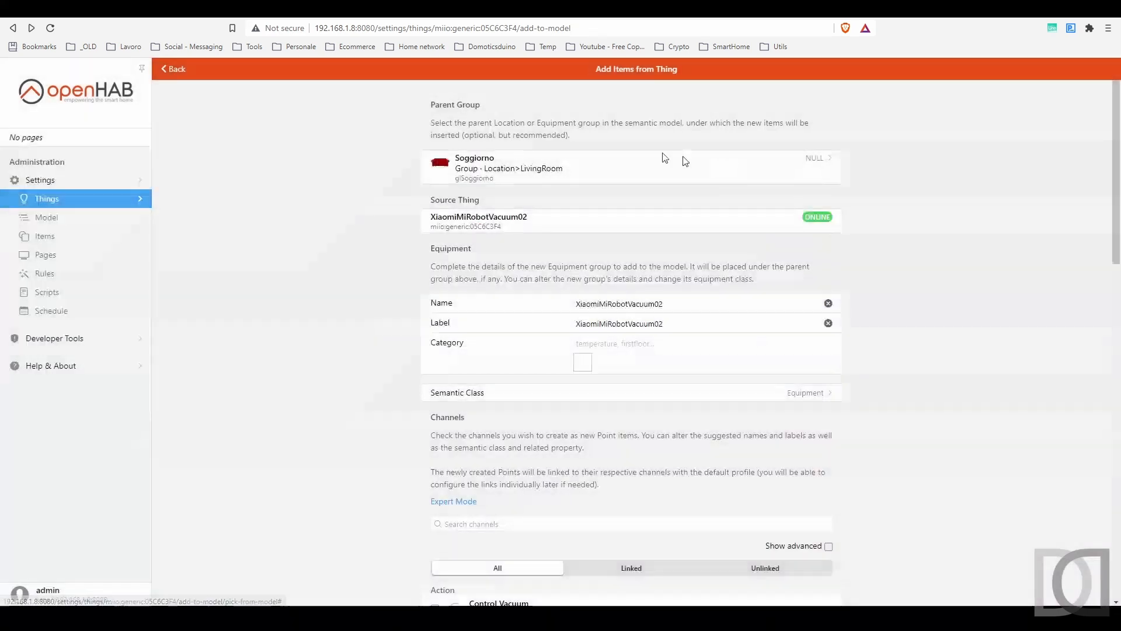
# Step: Name the new equipment eqPTSoggiornoRobotVacuum and label it "Robot Vacuum Soggiorno PT"
pyautogui.doubleClick(692, 303)
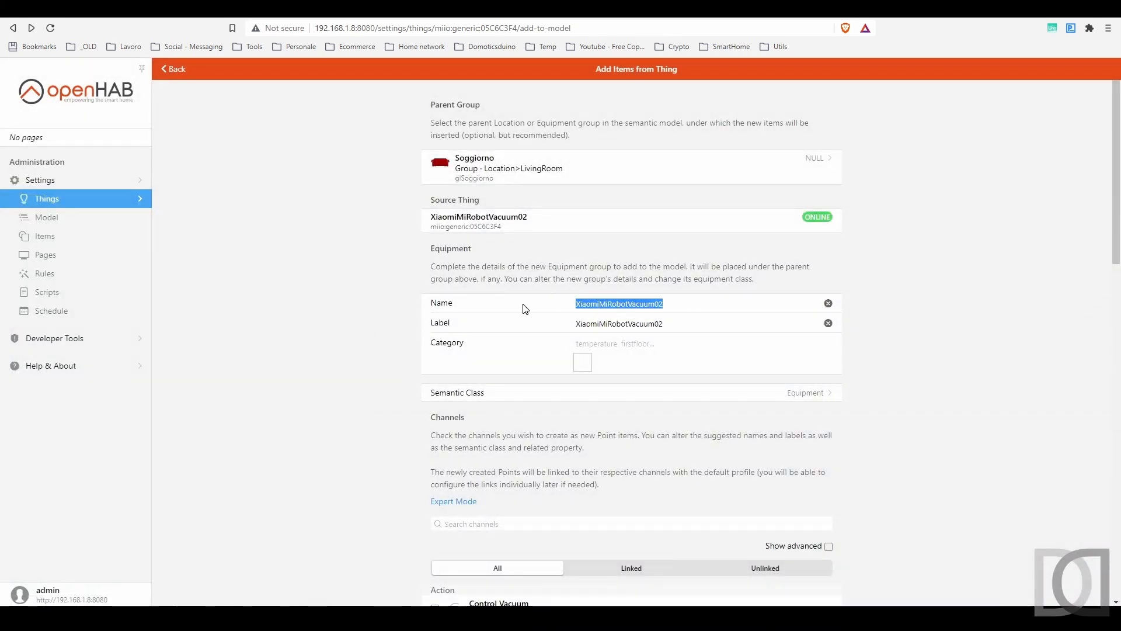
pyautogui.write('eqPTSoggiornoRo')
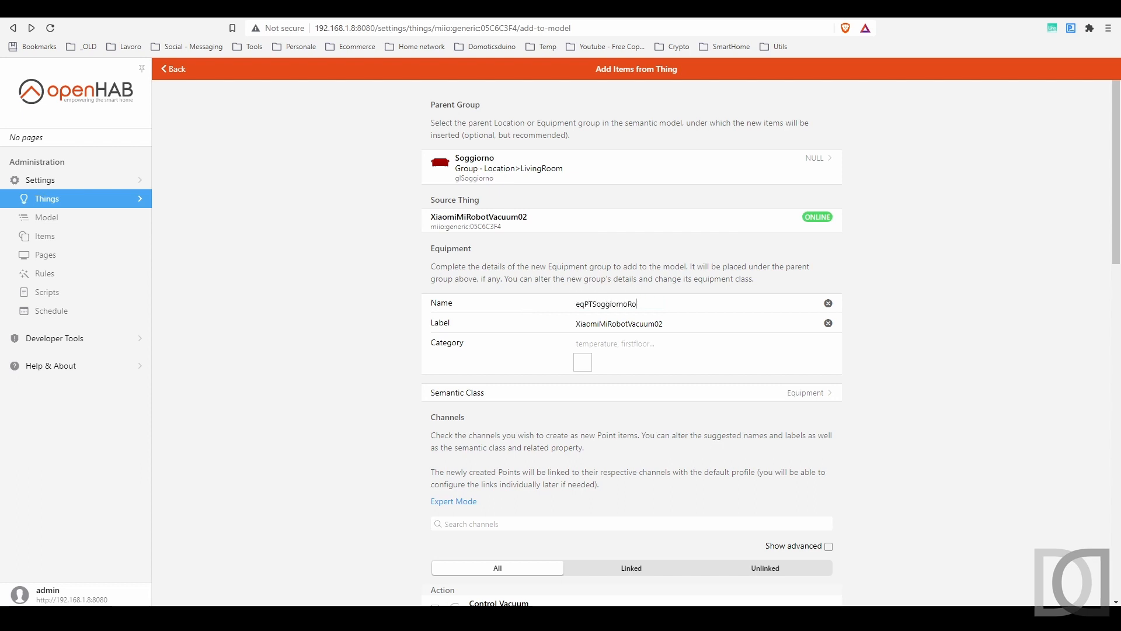
pyautogui.press('Tab')
pyautogui.write('Robot ')
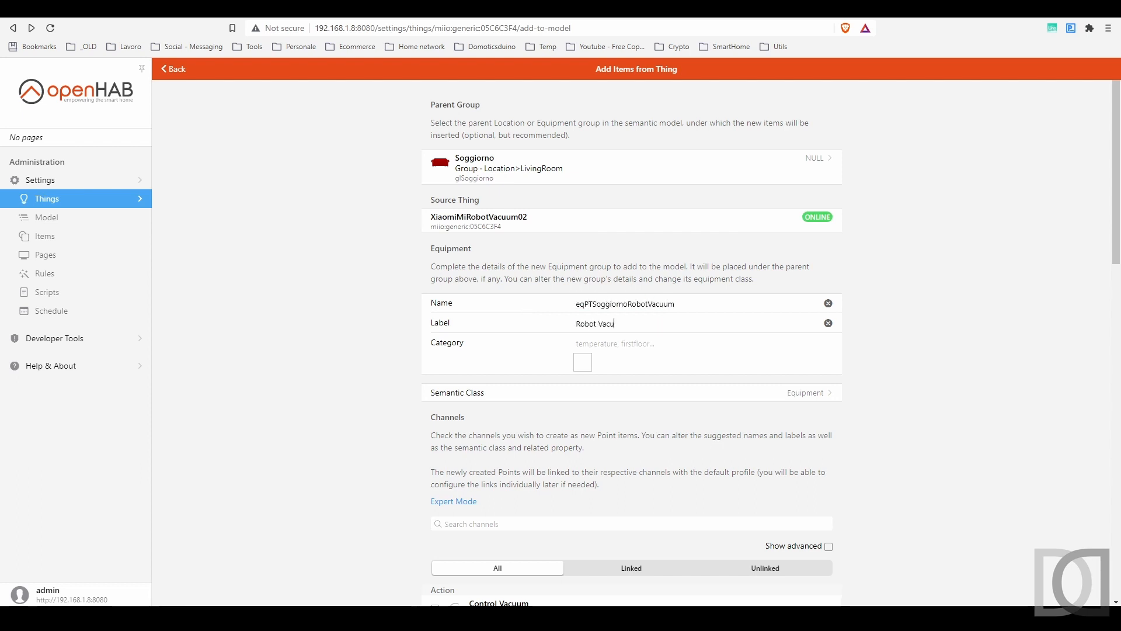
pyautogui.write('Vacuum Soggiorno PT')
# Step: Set the category of the new equipment to movecontrol
pyautogui.press('Tab')
pyautogui.write('movene')
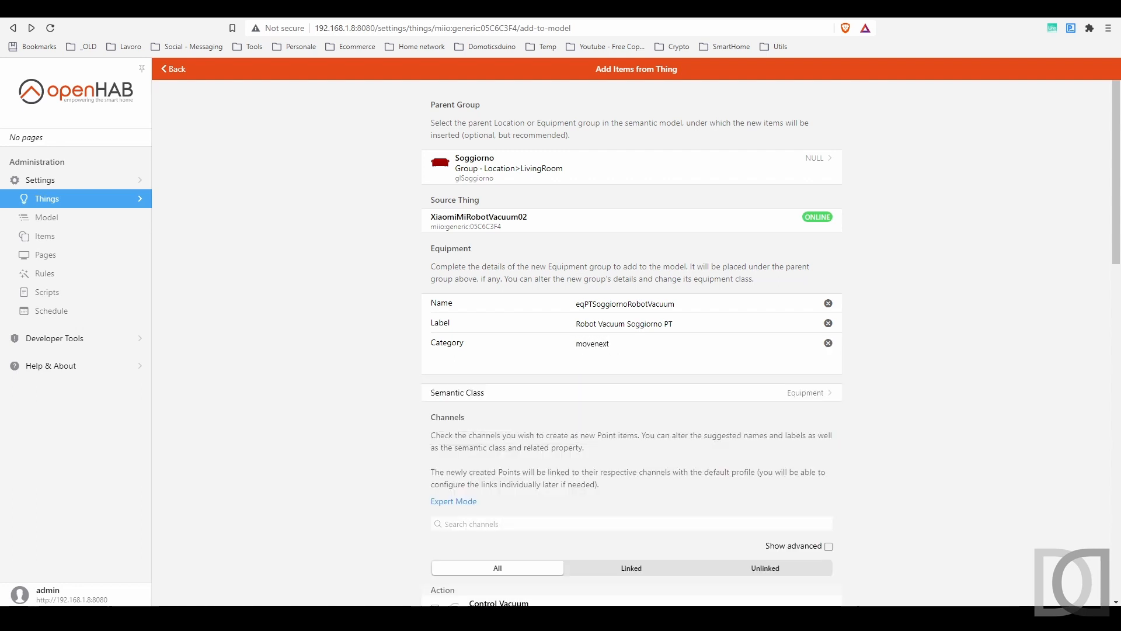
pyautogui.press('BackSpace')
pyautogui.press('BackSpace')
pyautogui.press('BackSpace')
pyautogui.press('BackSpace')
pyautogui.click(608, 363)
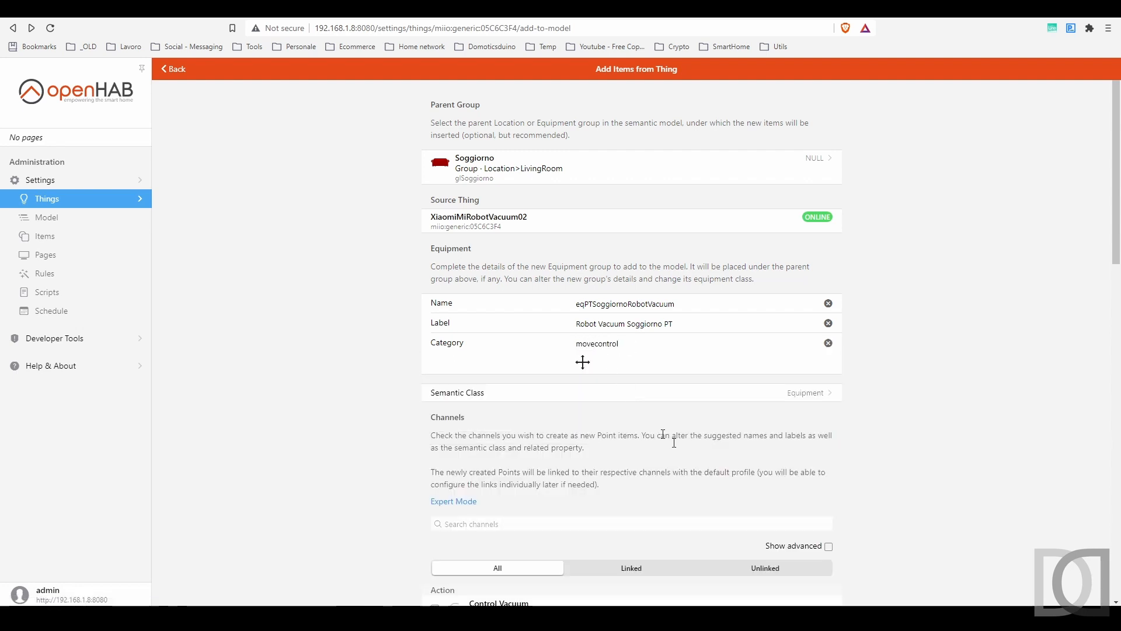
# Step: Set the semantic class of the new equipment to CleaningRobot
pyautogui.scroll(-2, 898, 413)
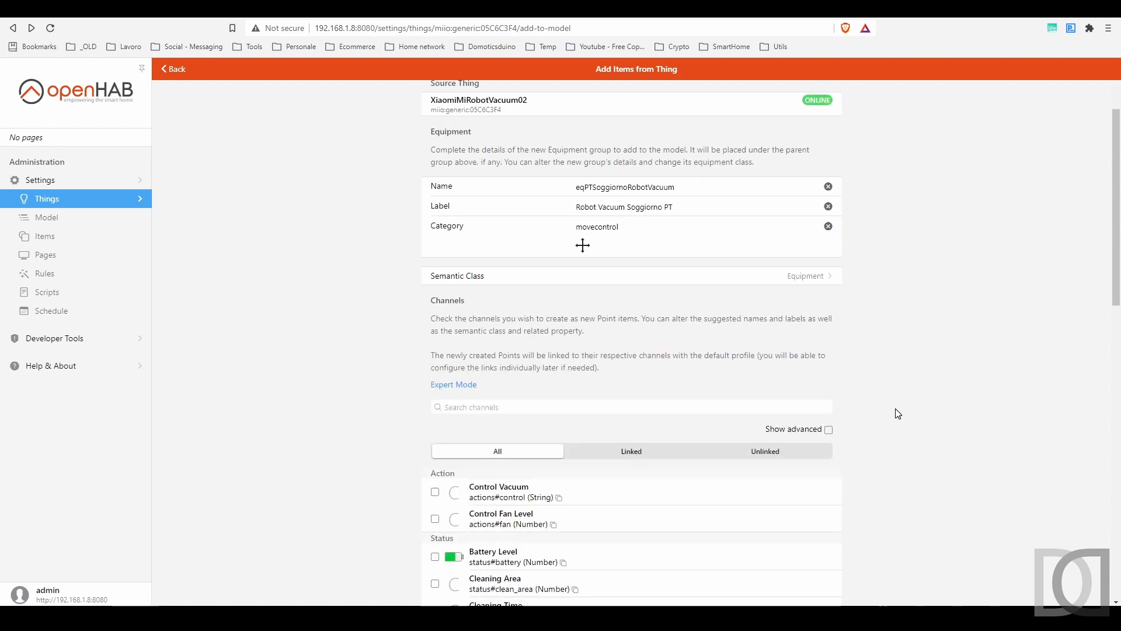
pyautogui.click(812, 277)
pyautogui.scroll(3, 508, 211)
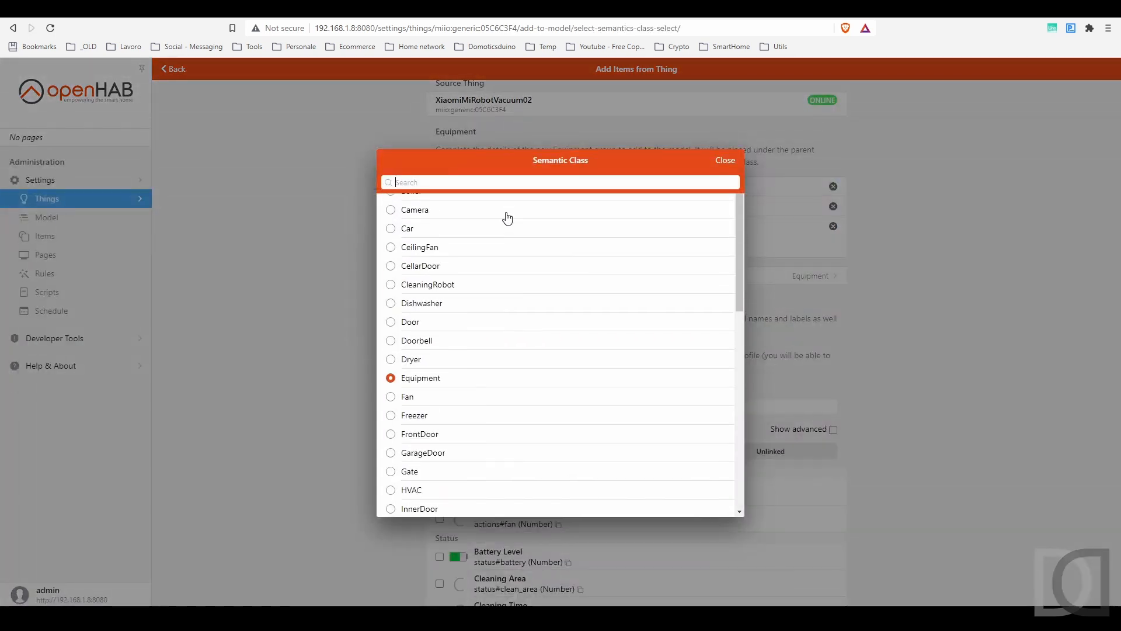
pyautogui.write('robo')
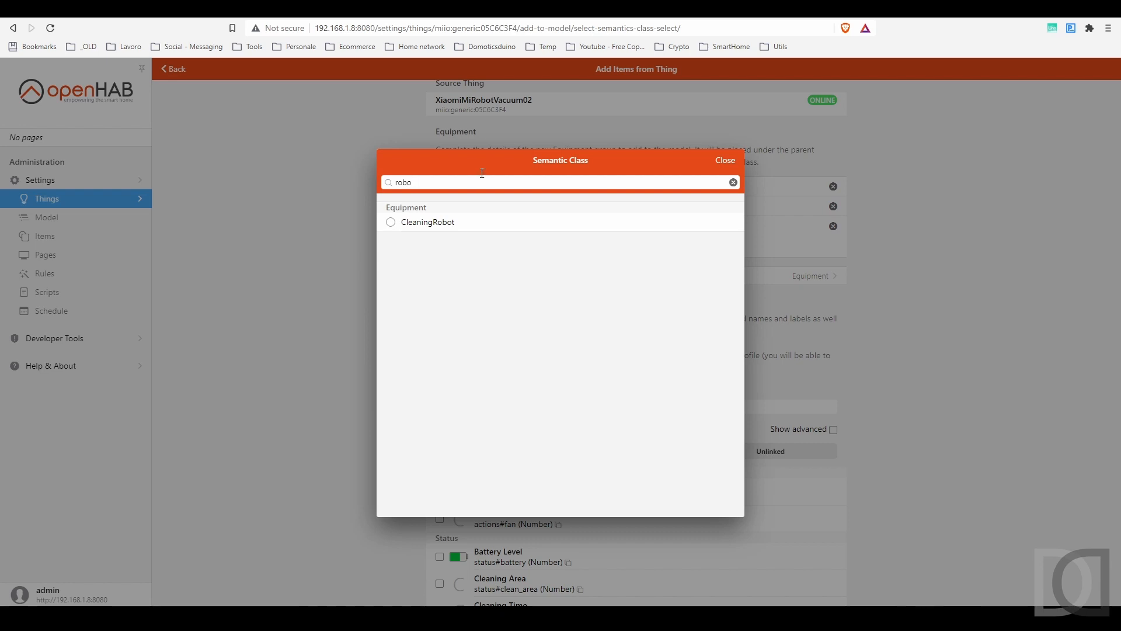
pyautogui.click(391, 223)
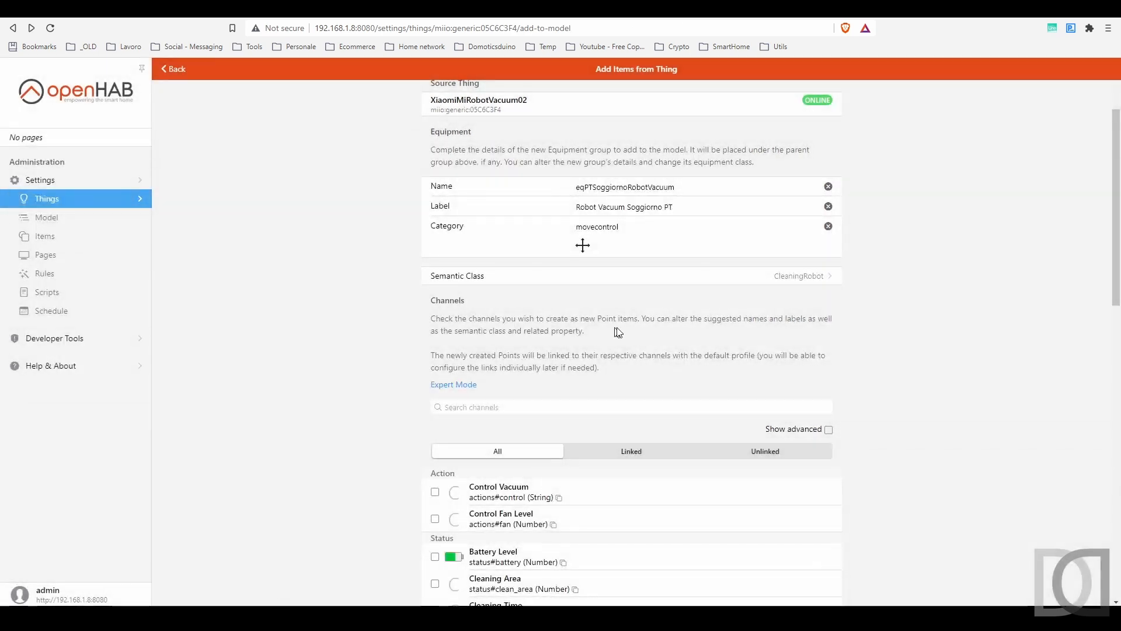
# Step: Select the Control Vacuum, Battery Level, State and State ID channels for creating new point items
pyautogui.scroll(-3, 463, 349)
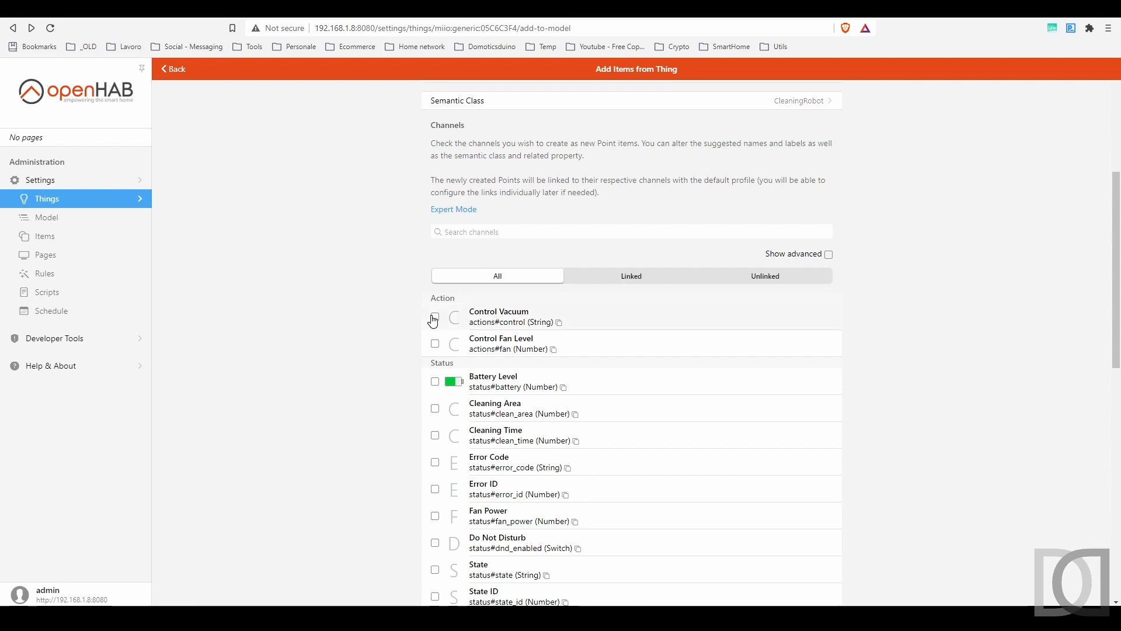
pyautogui.click(434, 318)
pyautogui.scroll(-2, 389, 382)
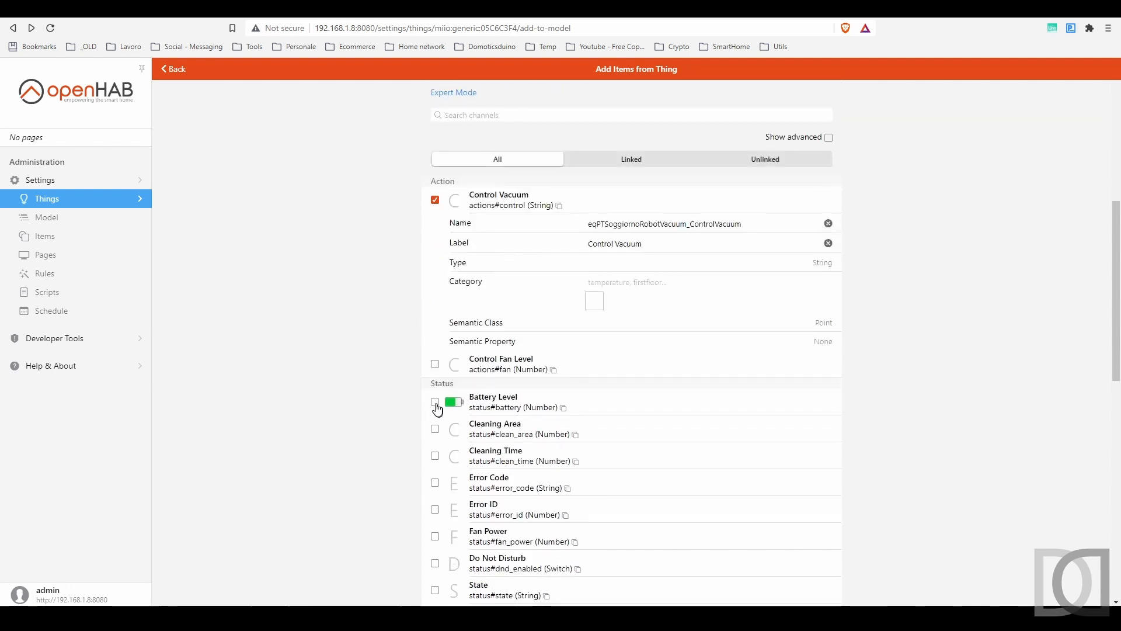
pyautogui.click(435, 402)
pyautogui.scroll(-5, 351, 420)
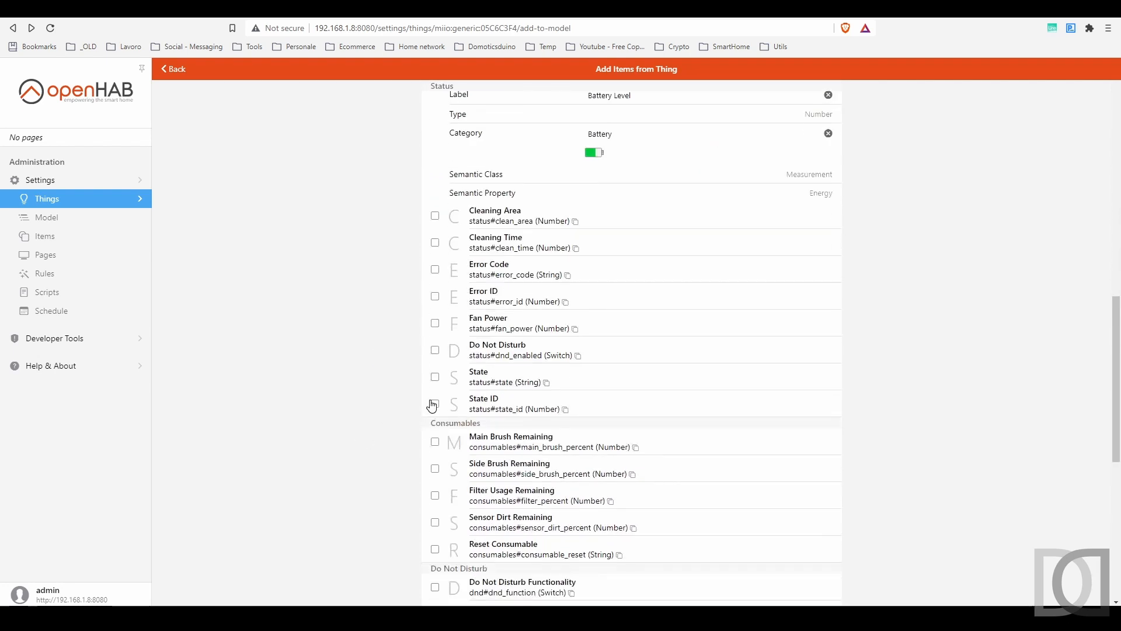
pyautogui.click(436, 404)
pyautogui.click(435, 379)
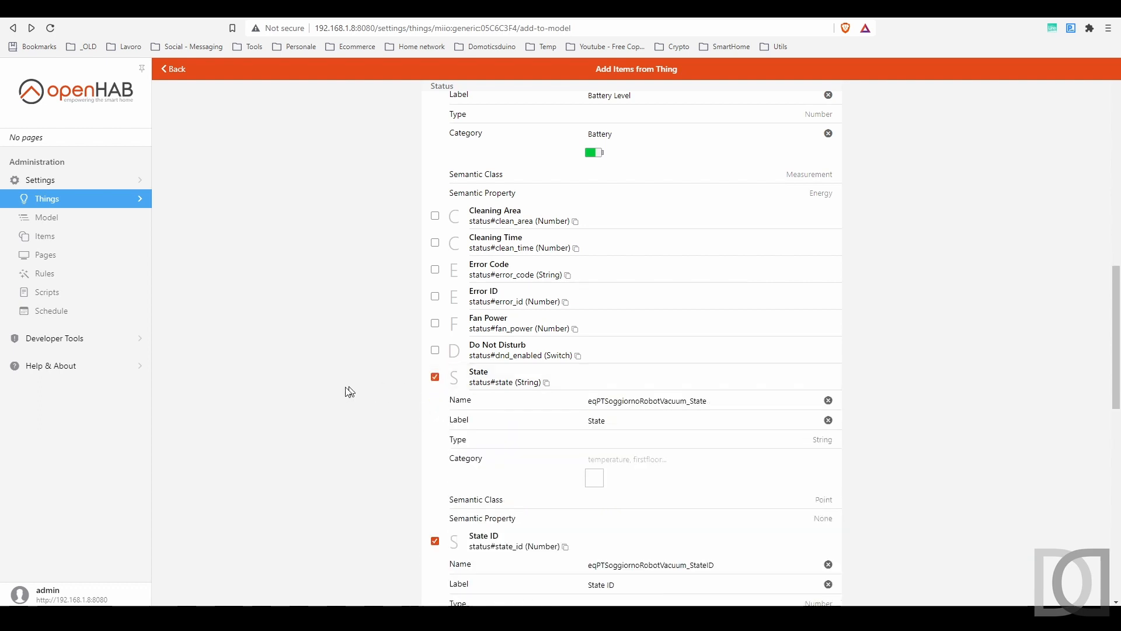
# Step: Include the Filter Usage Remaining channel from the consumables among the new items
pyautogui.scroll(-8, 342, 387)
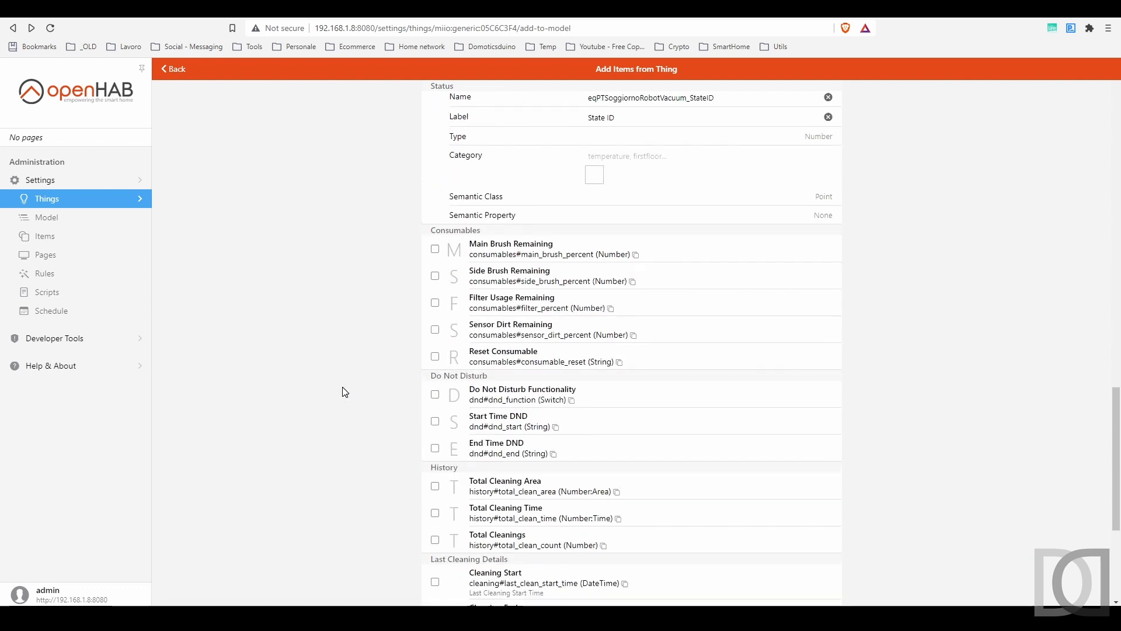
pyautogui.scroll(-2, 345, 391)
pyautogui.scroll(-1, 344, 391)
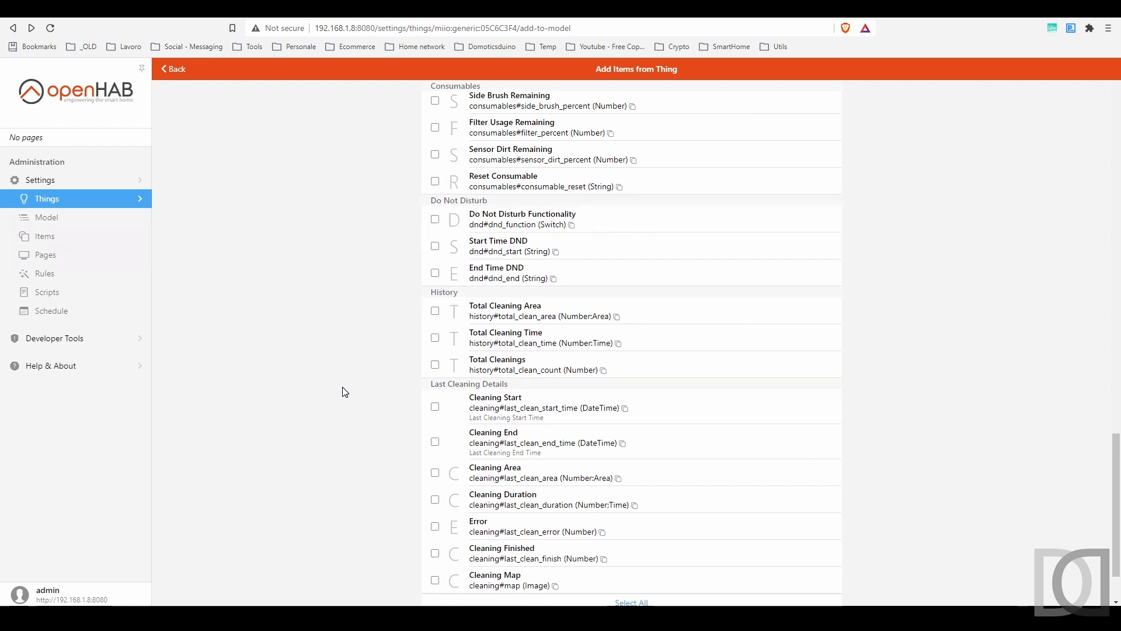
pyautogui.scroll(3, 344, 391)
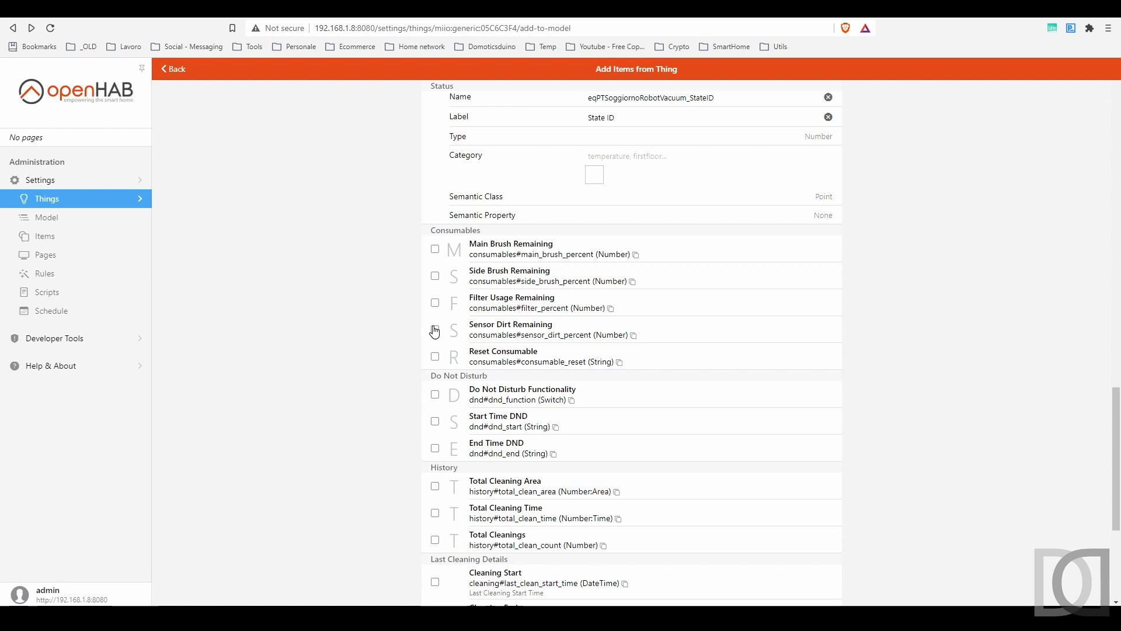
pyautogui.click(435, 303)
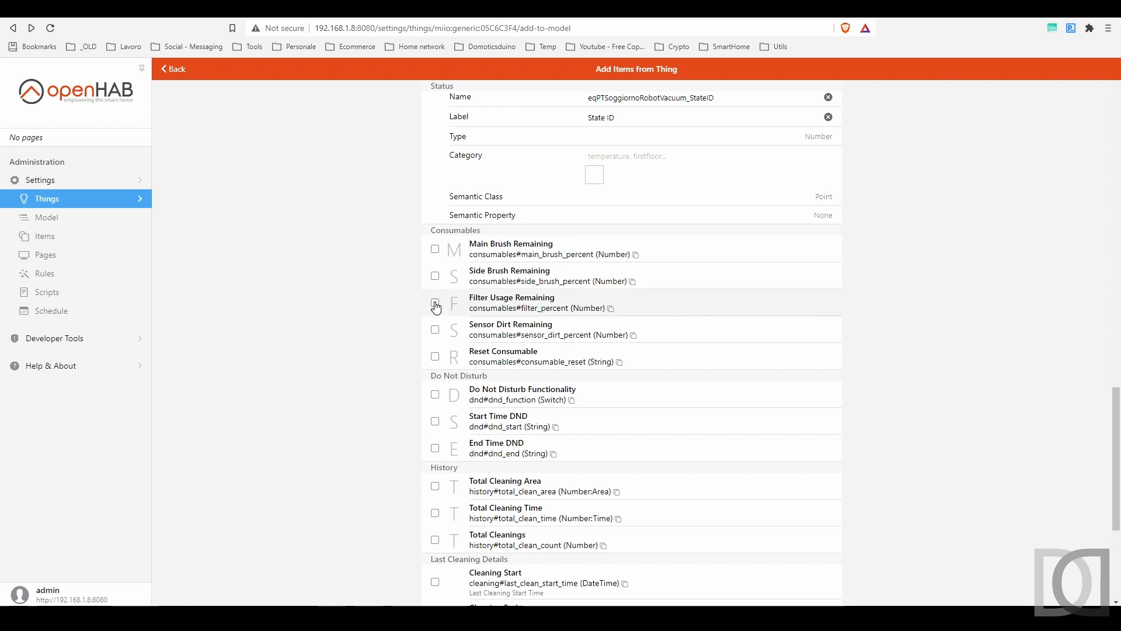
# Step: Name the Control Vacuum item ptPTSoggiornoRobotVacuumControl and label it "Control Robot Vacuum Soggiorno PT"
pyautogui.scroll(5, 907, 344)
pyautogui.scroll(15, 907, 344)
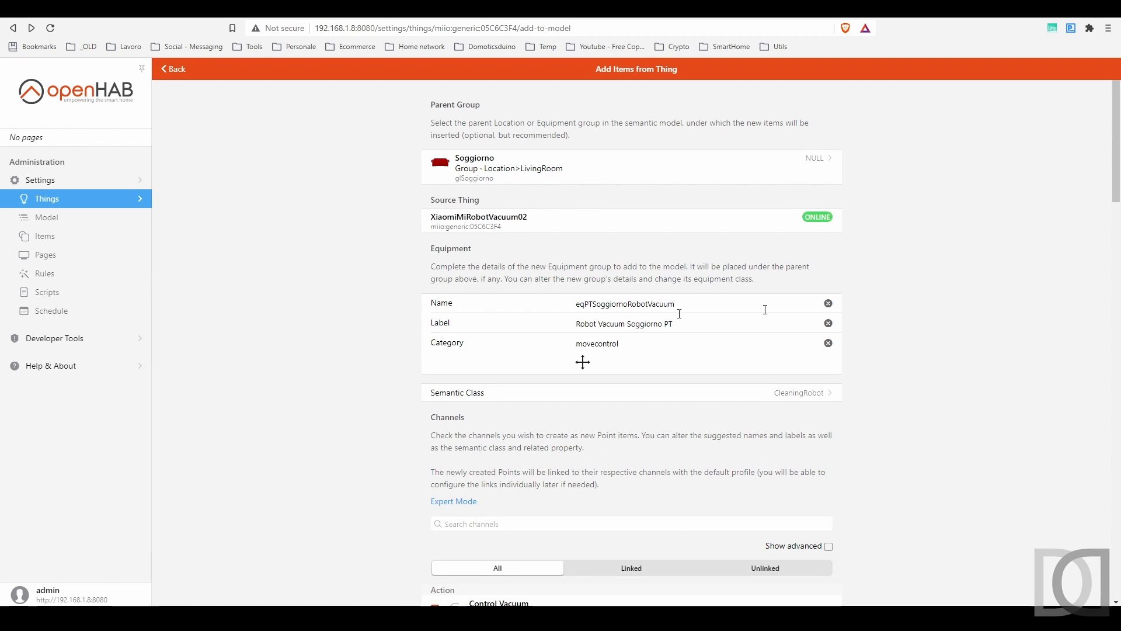
pyautogui.scroll(-5, 387, 358)
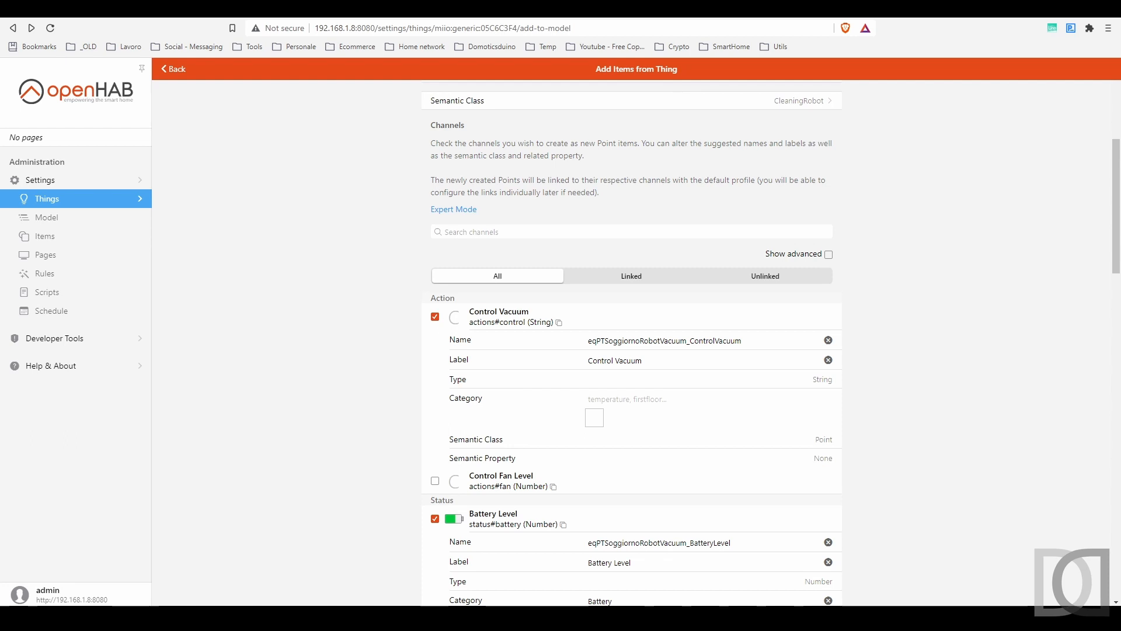
pyautogui.moveTo(597, 340); pyautogui.dragTo(587, 341)
pyautogui.write('pt')
pyautogui.click(690, 341)
pyautogui.press('BackSpace')
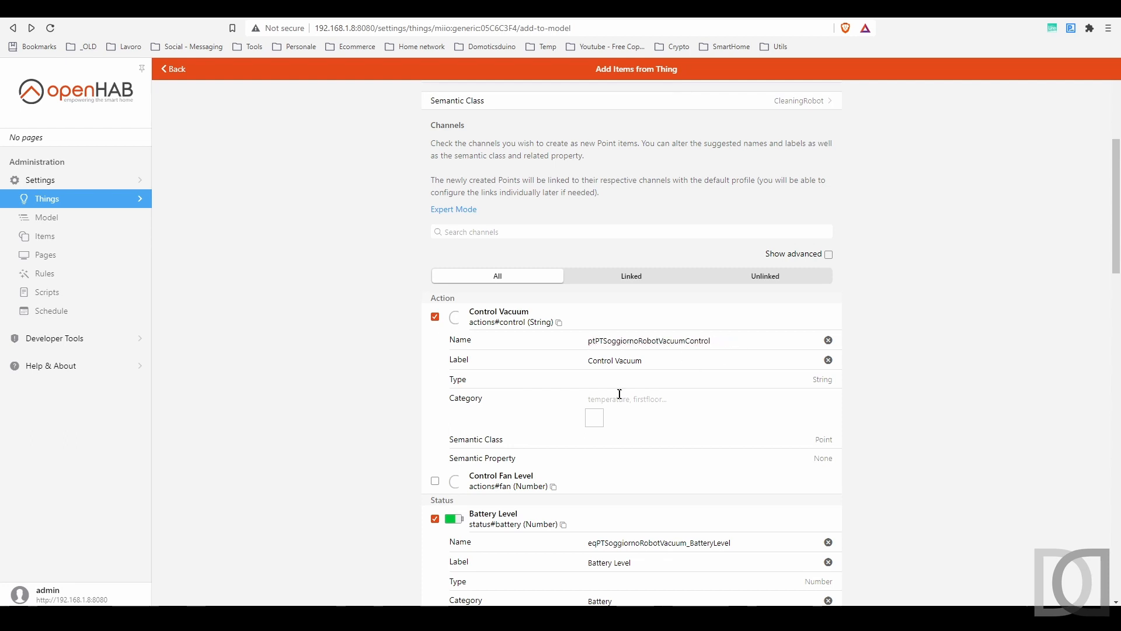
pyautogui.click(615, 360)
pyautogui.write('Robot')
pyautogui.press('End')
pyautogui.write('Soggiorno P')
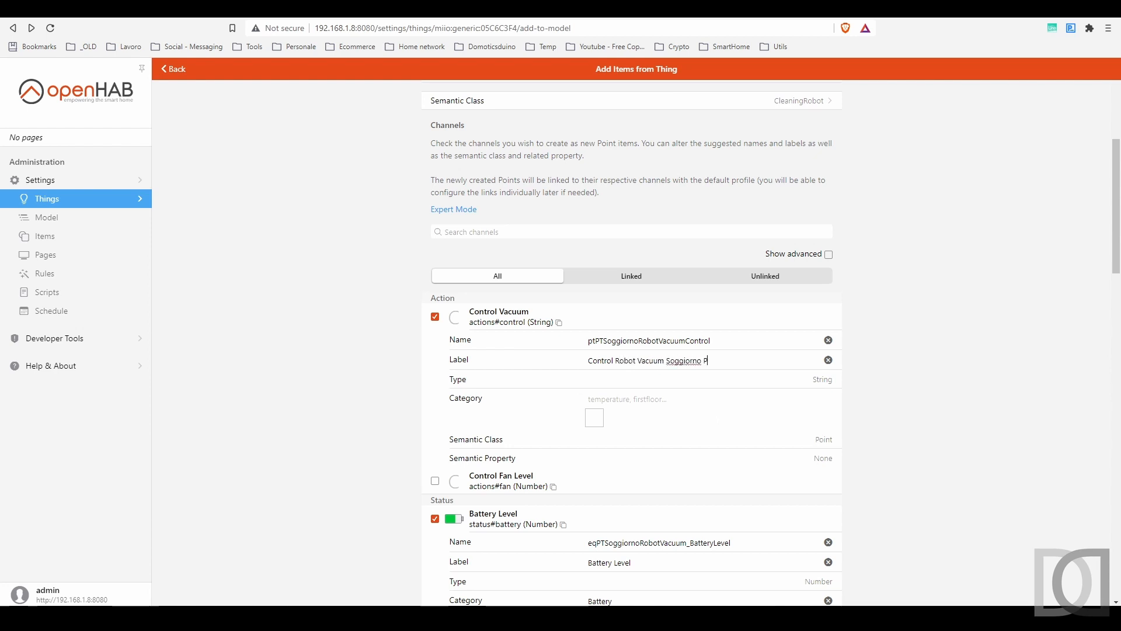
# Step: Set the Control Vacuum item's category to movecontrol and its semantic class to Control
pyautogui.click(589, 399)
pyautogui.write('movecontrol')
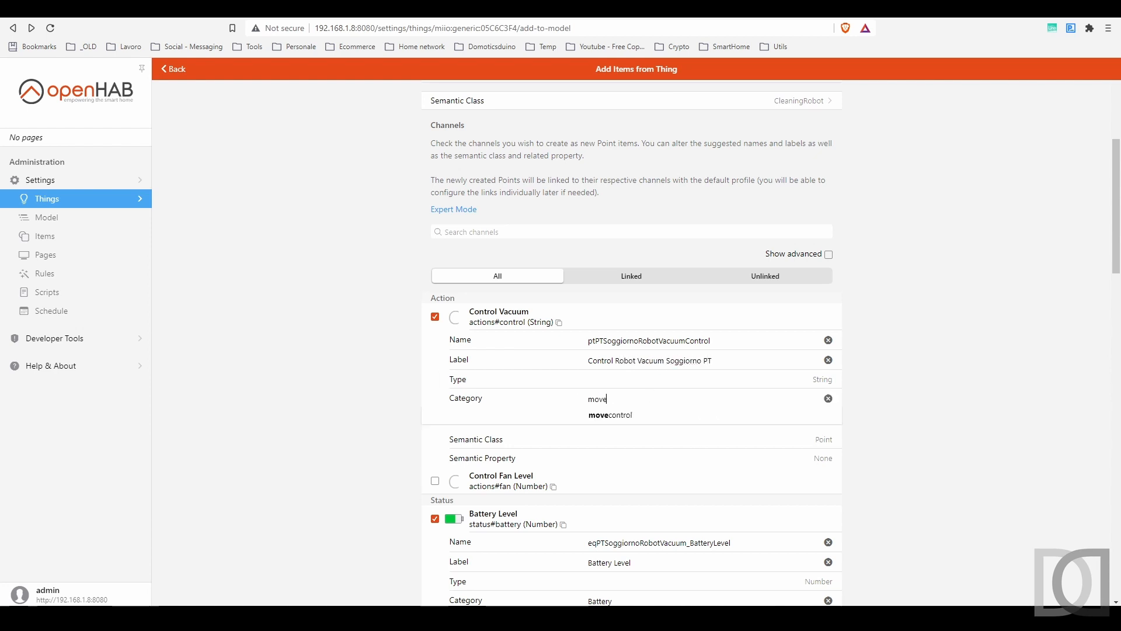
pyautogui.scroll(-1, 546, 413)
pyautogui.click(549, 381)
pyautogui.click(424, 262)
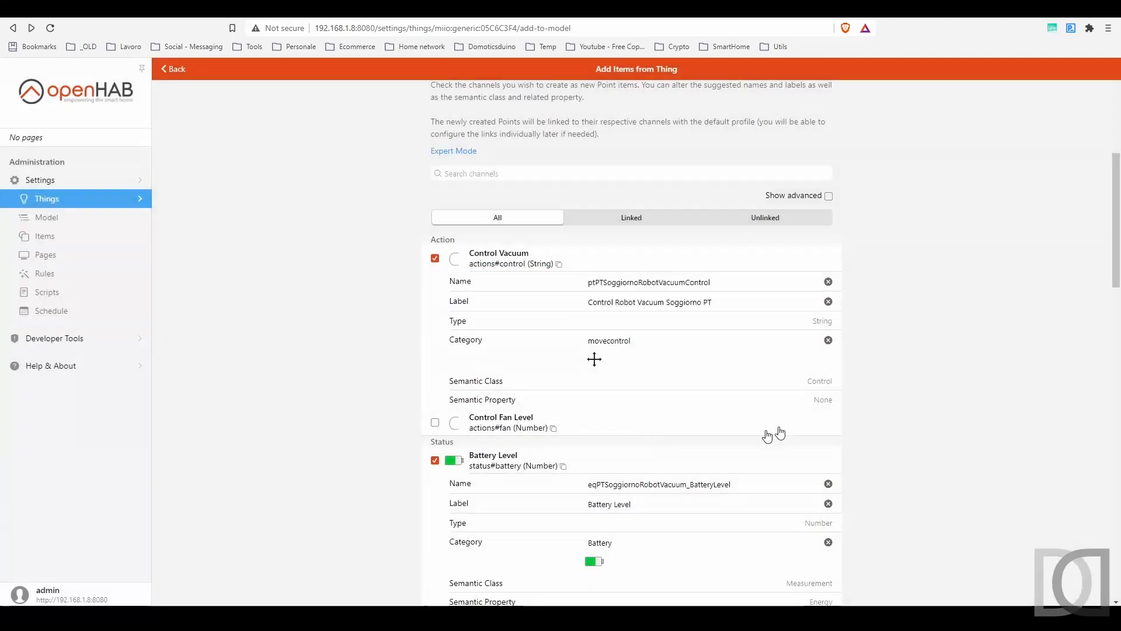
pyautogui.click(722, 400)
pyautogui.scroll(-4, 440, 395)
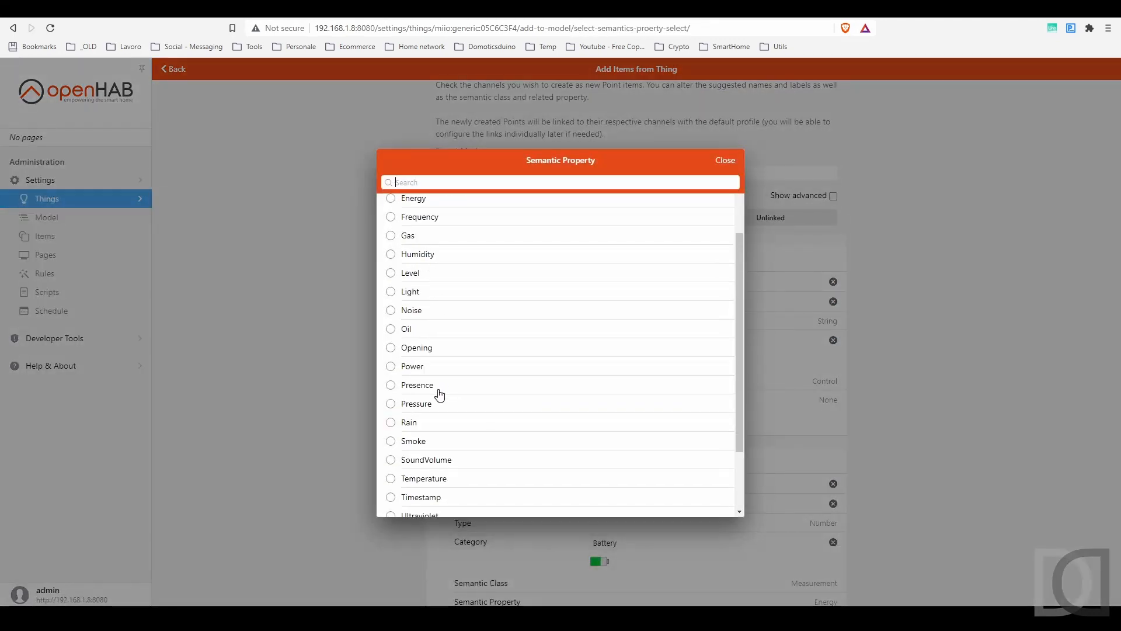
pyautogui.scroll(5, 476, 401)
pyautogui.click(725, 160)
# Step: Name the Battery Level item ptPTSoggiornoRobotVacuumBattery, reusing the name of the Control Vacuum item
pyautogui.scroll(-2, 578, 423)
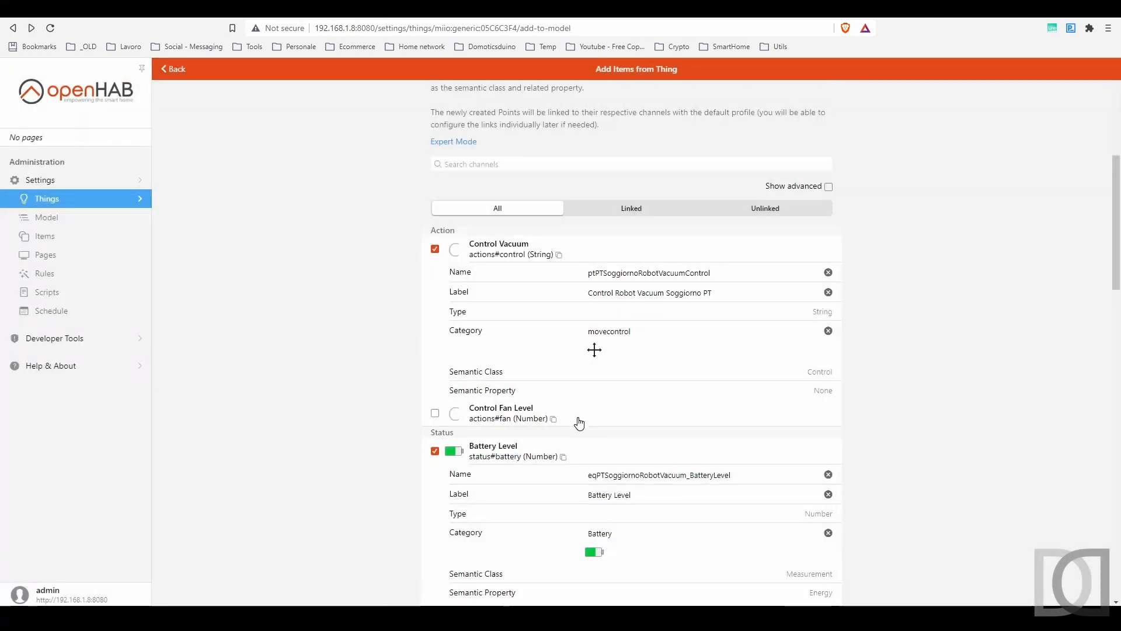
pyautogui.doubleClick(648, 169)
pyautogui.hotkey('ctrl', 'c')
pyautogui.moveTo(694, 367); pyautogui.dragTo(526, 358)
pyautogui.hotkey('ctrl', 'v')
pyautogui.press('BackSpace')
pyautogui.press('BackSpace')
pyautogui.press('BackSpace')
pyautogui.press('BackSpace')
pyautogui.press('BackSpace')
pyautogui.press('BackSpace')
pyautogui.press('BackSpace')
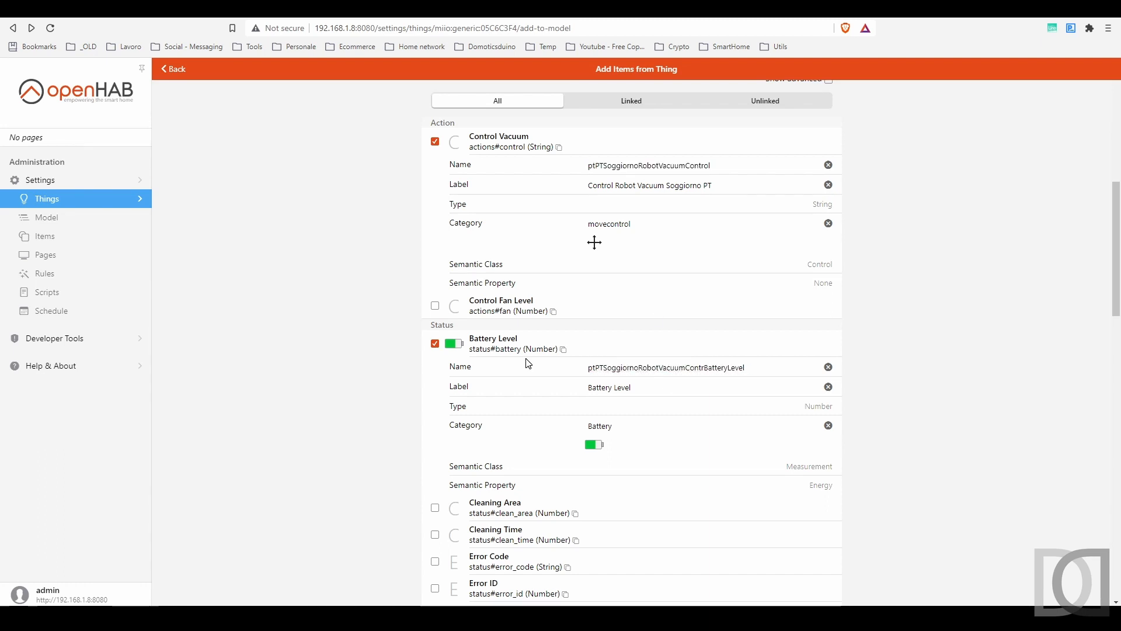
pyautogui.press('End')
pyautogui.press('BackSpace')
pyautogui.press('BackSpace')
pyautogui.press('BackSpace')
pyautogui.press('BackSpace')
pyautogui.press('BackSpace')
# Step: Label the Battery Level item "Battery Robot Vacuum Soggiorno PT", reusing the Control Vacuum label text
pyautogui.moveTo(615, 185); pyautogui.dragTo(714, 185)
pyautogui.hotkey('ctrl', 'c')
pyautogui.tripleClick(610, 388)
pyautogui.write('Battery')
pyautogui.hotkey('ctrl', 'v')
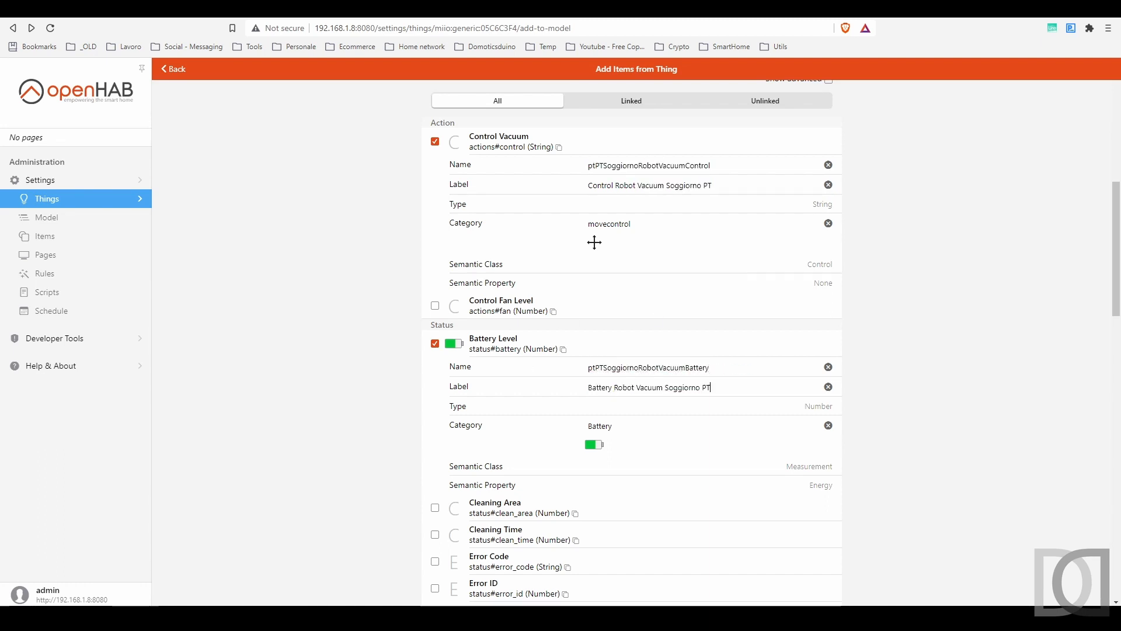
# Step: Label the State item "State Robot Vacuum Soggiorno PT" and name it ptPTSoggiornoRobotVacuumState
pyautogui.scroll(-6, 594, 408)
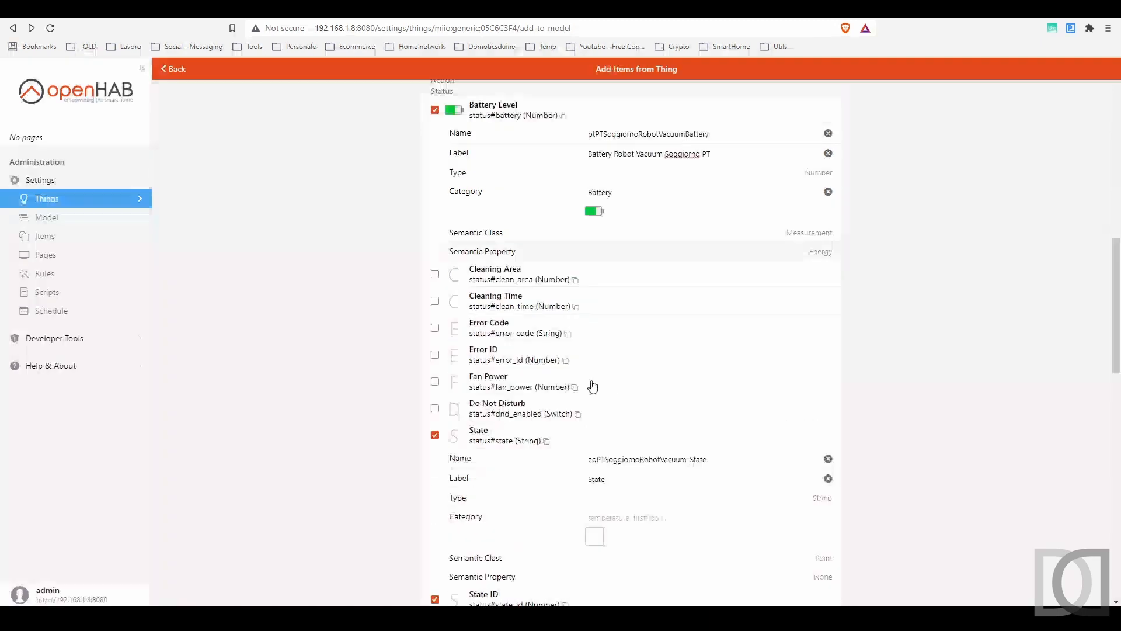
pyautogui.tripleClick(633, 362)
pyautogui.write('State')
pyautogui.hotkey('ctrl', 'v')
pyautogui.moveTo(597, 343); pyautogui.dragTo(587, 343)
pyautogui.write('pt')
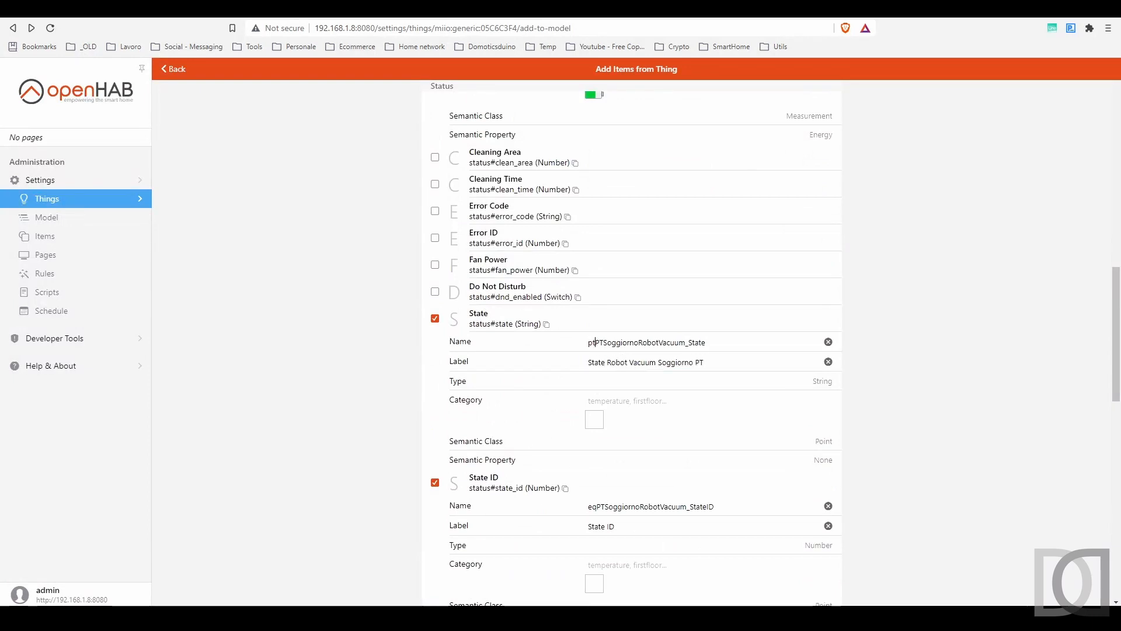
pyautogui.write('State')
# Step: Set the category of both the State and State ID items to smiley
pyautogui.click(614, 401)
pyautogui.write('smile')
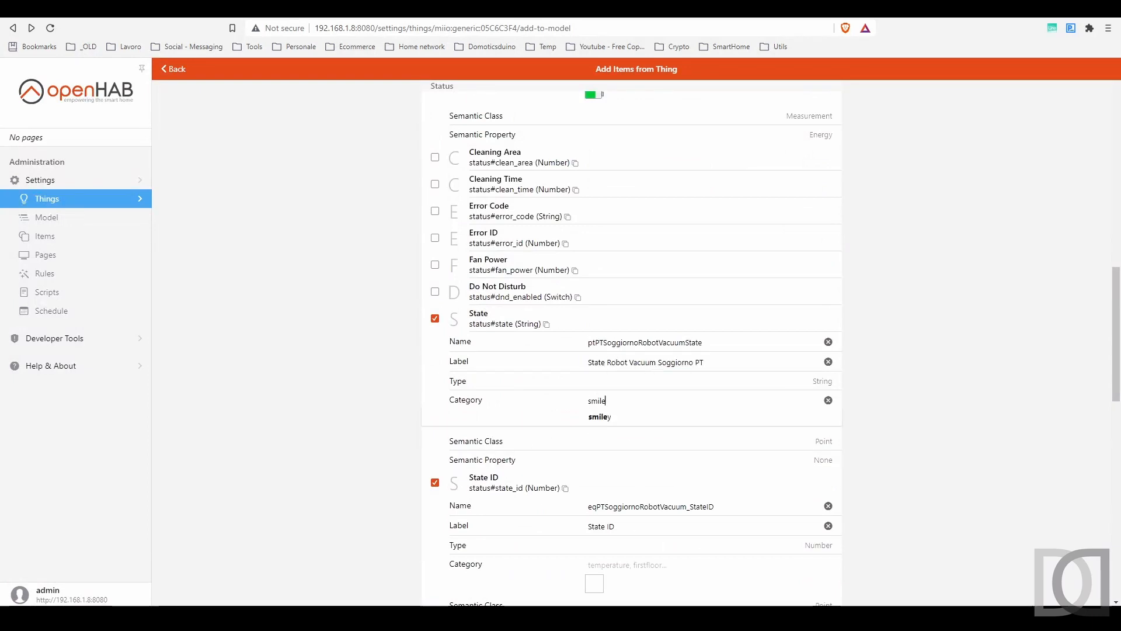
pyautogui.click(614, 417)
pyautogui.scroll(-1, 621, 425)
pyautogui.click(641, 507)
pyautogui.write('smile')
pyautogui.click(600, 522)
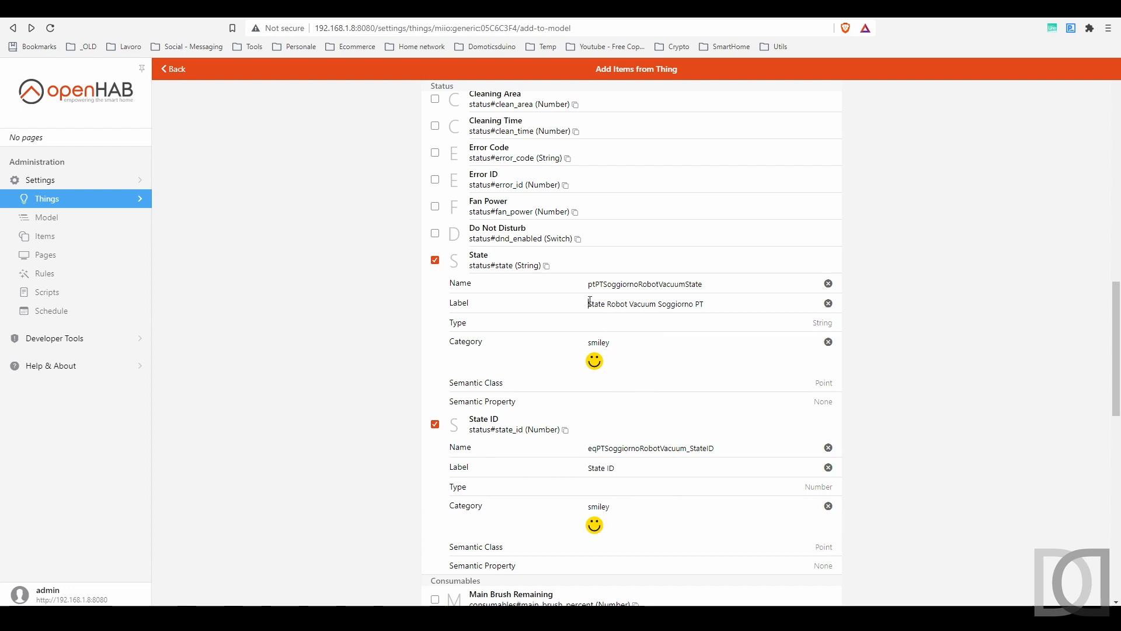
# Step: Label the State ID item "StateID Robot Vacuum Soggiorno PT", based on a copy of the State label
pyautogui.moveTo(589, 303); pyautogui.dragTo(705, 304)
pyautogui.hotkey('ctrl', 'c')
pyautogui.moveTo(589, 468); pyautogui.dragTo(617, 468)
pyautogui.hotkey('ctrl', 'v')
pyautogui.click(604, 468)
pyautogui.write('ID')
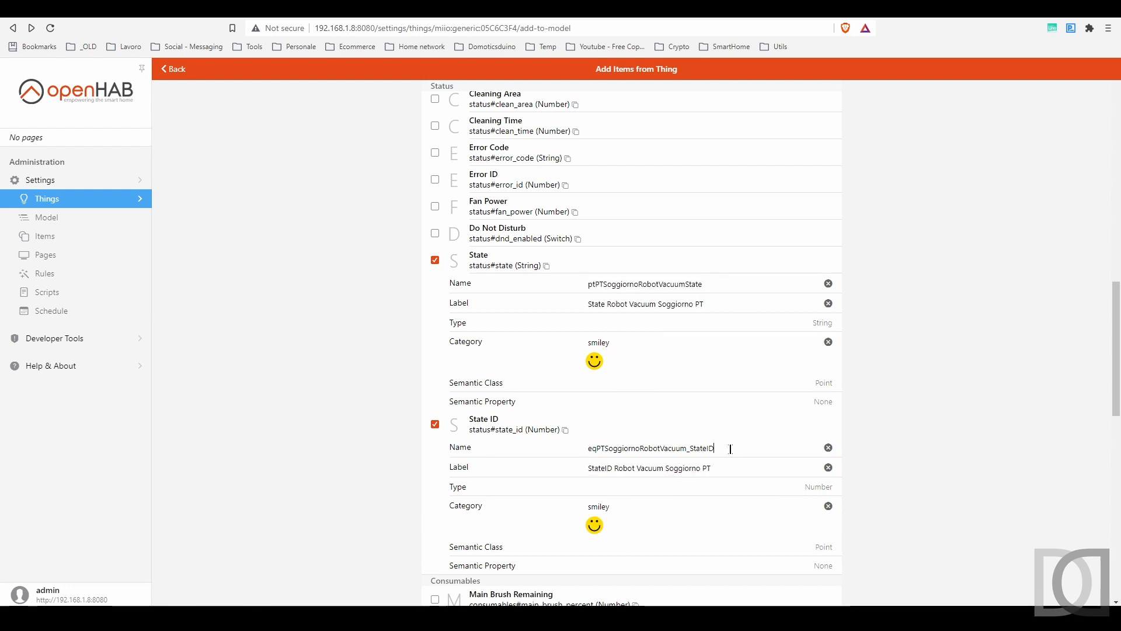
# Step: Name the State ID item ptPTSoggiornoRobotVacuumStateID and set its semantic class to Status
pyautogui.scroll(-2, 817, 452)
pyautogui.click(817, 431)
pyautogui.click(412, 390)
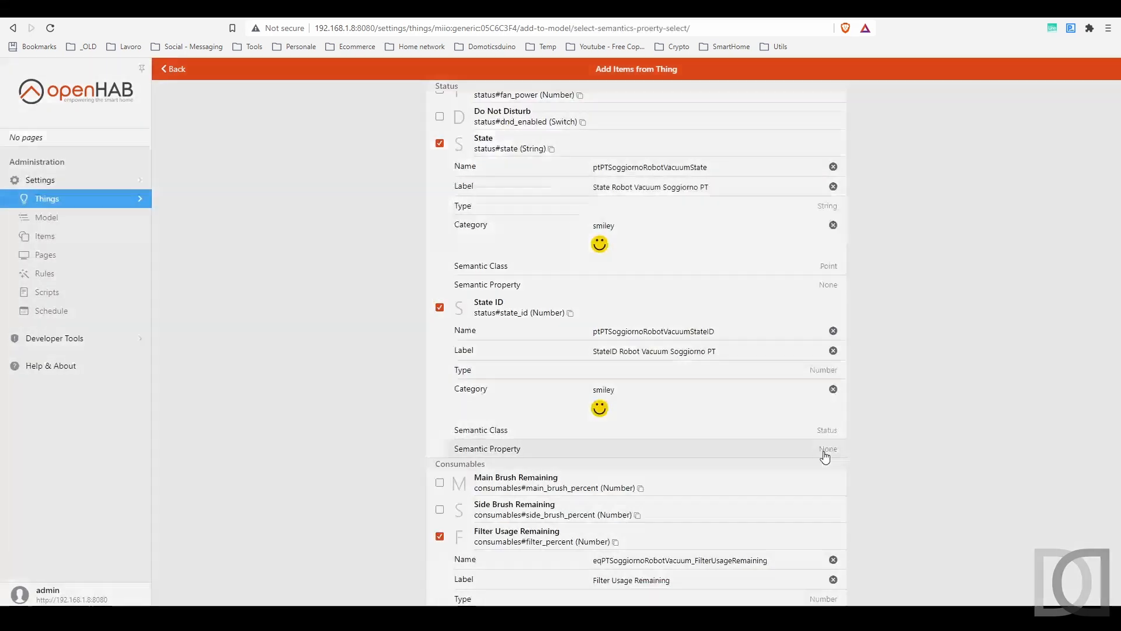
pyautogui.click(821, 450)
pyautogui.scroll(-1, 475, 349)
pyautogui.scroll(-3, 474, 348)
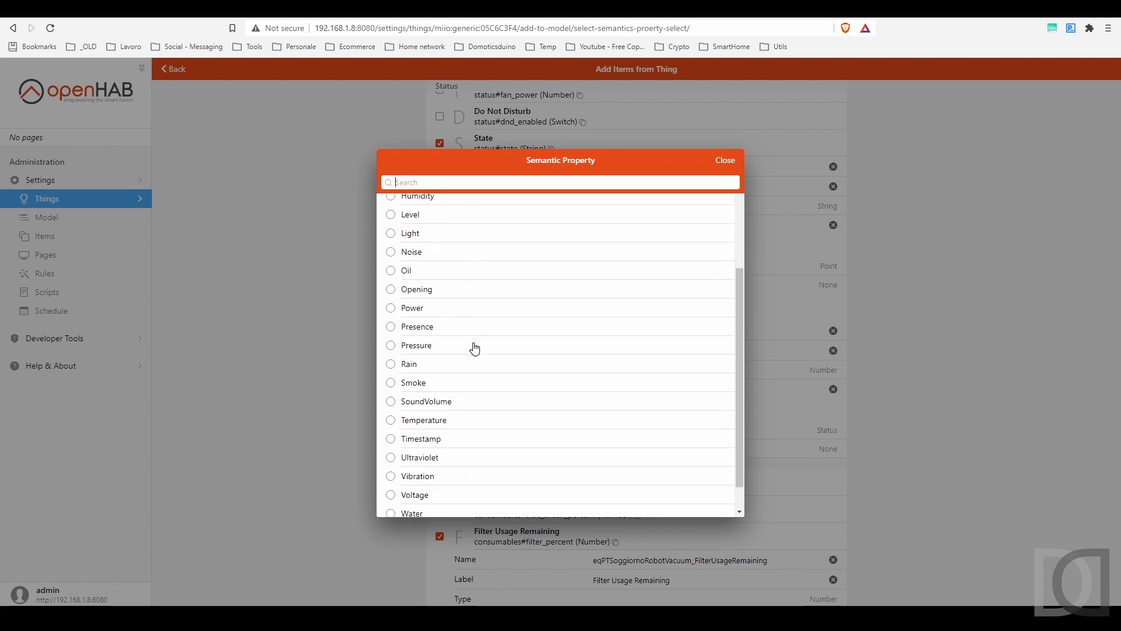
pyautogui.scroll(-1, 474, 349)
pyautogui.click(771, 364)
# Step: Name the Filter Usage Remaining item ptPTSoggiornoRobotVacuumFilterUsage
pyautogui.scroll(-4, 703, 365)
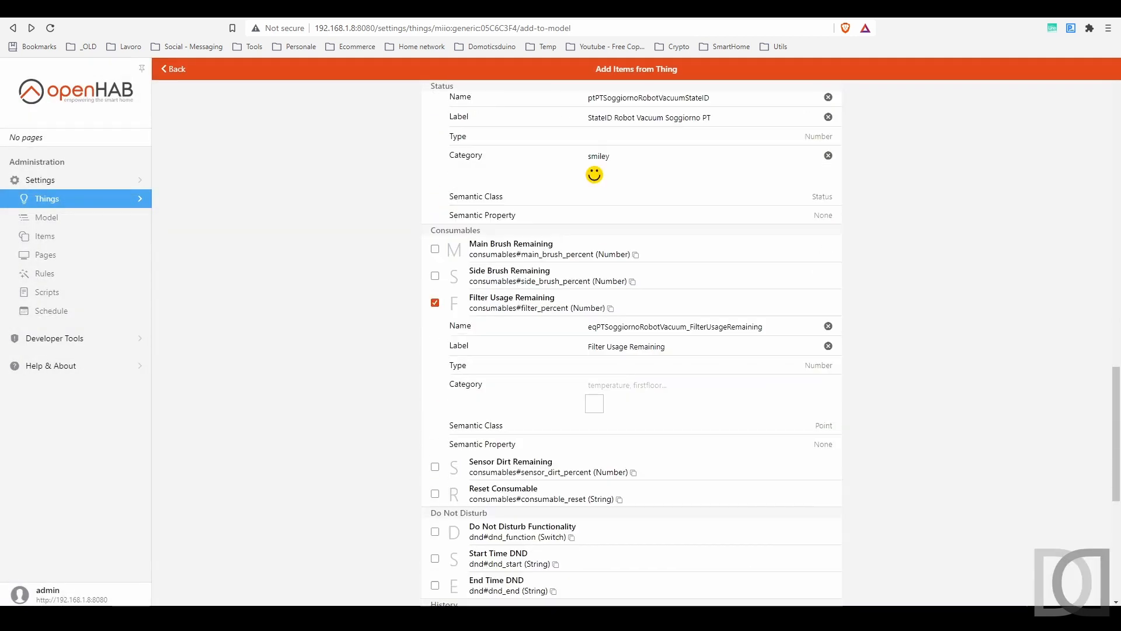
pyautogui.click(695, 327)
pyautogui.press('BackSpace')
pyautogui.press('BackSpace')
pyautogui.write('pt')
pyautogui.click(690, 327)
pyautogui.press('BackSpace')
pyautogui.click(723, 327)
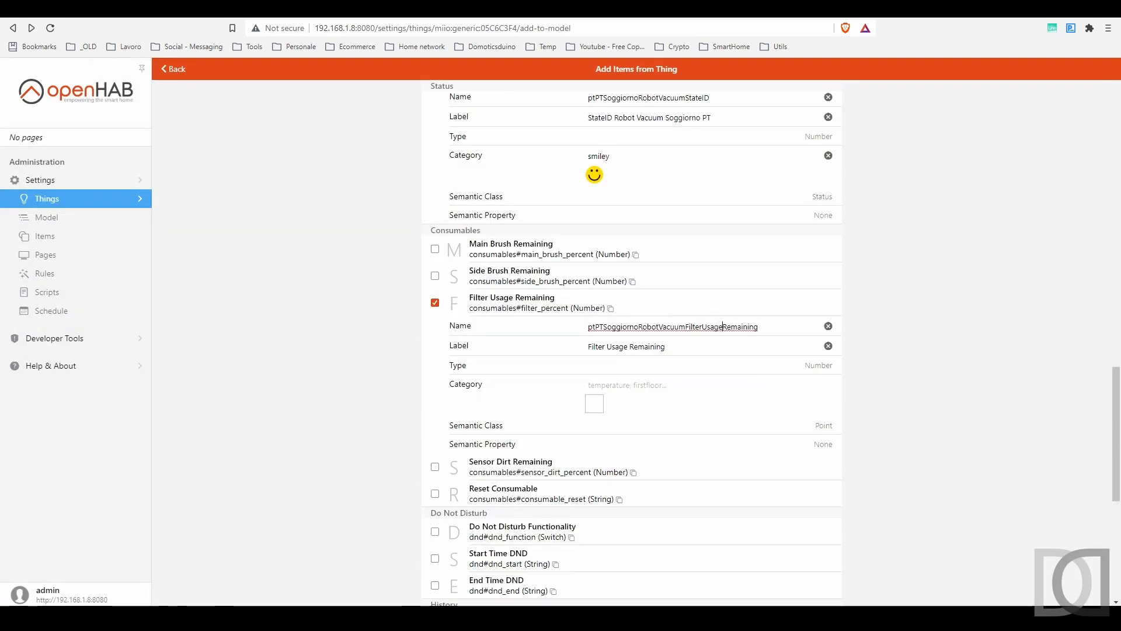
pyautogui.hotkey('shift', 'End')
pyautogui.press('BackSpace')
# Step: Label the Filter Usage Remaining item "Filter Usage Robot Vacuum Soggiorno PT"
pyautogui.click(667, 346)
pyautogui.doubleClick(651, 346)
pyautogui.hotkey('ctrl', 'v')
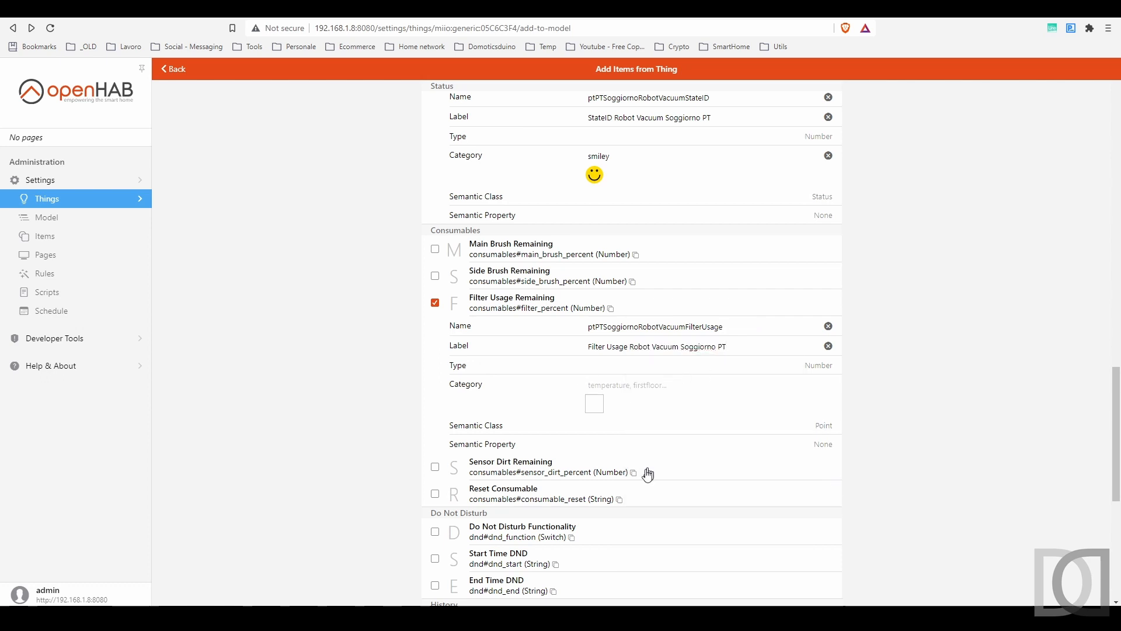
# Step: Add the equipment with its selected items to the model, and show only the vacuum's linked channels
pyautogui.scroll(-7, 825, 483)
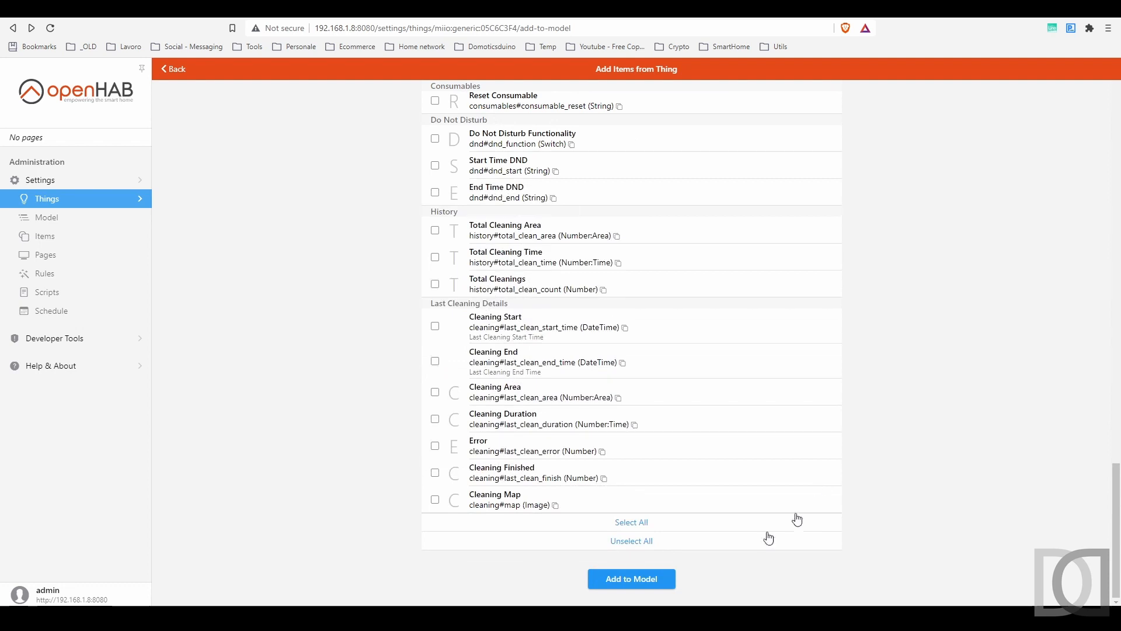
pyautogui.click(631, 588)
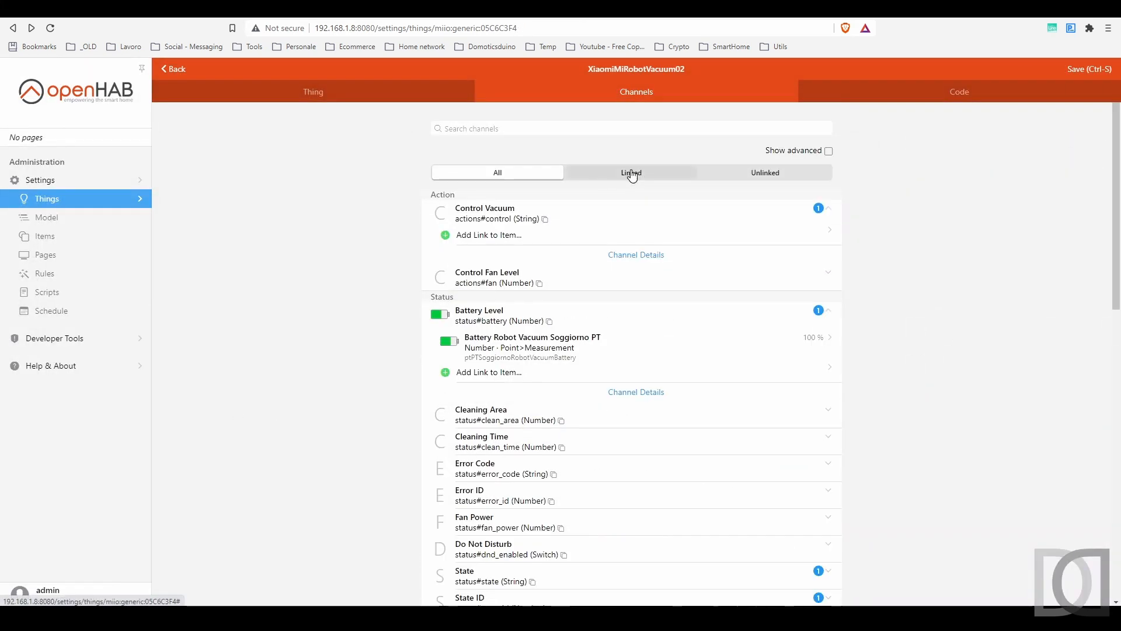
pyautogui.click(634, 172)
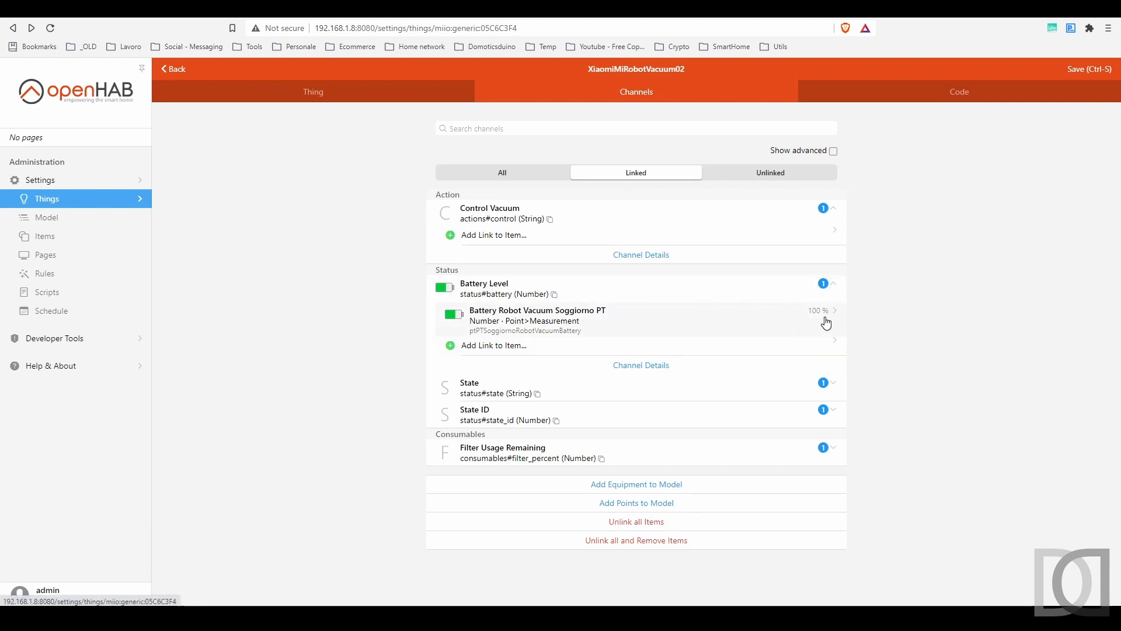
# Step: Examine the items linked to the State, State ID and Filter Usage Remaining channels, and save the thing
pyautogui.click(482, 391)
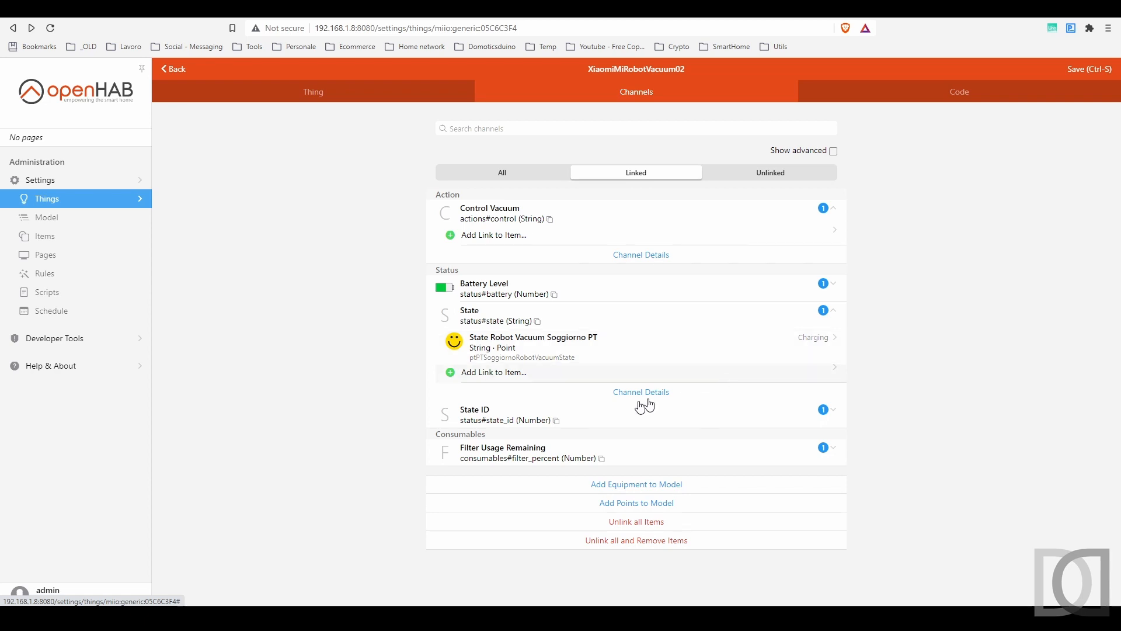
pyautogui.click(470, 425)
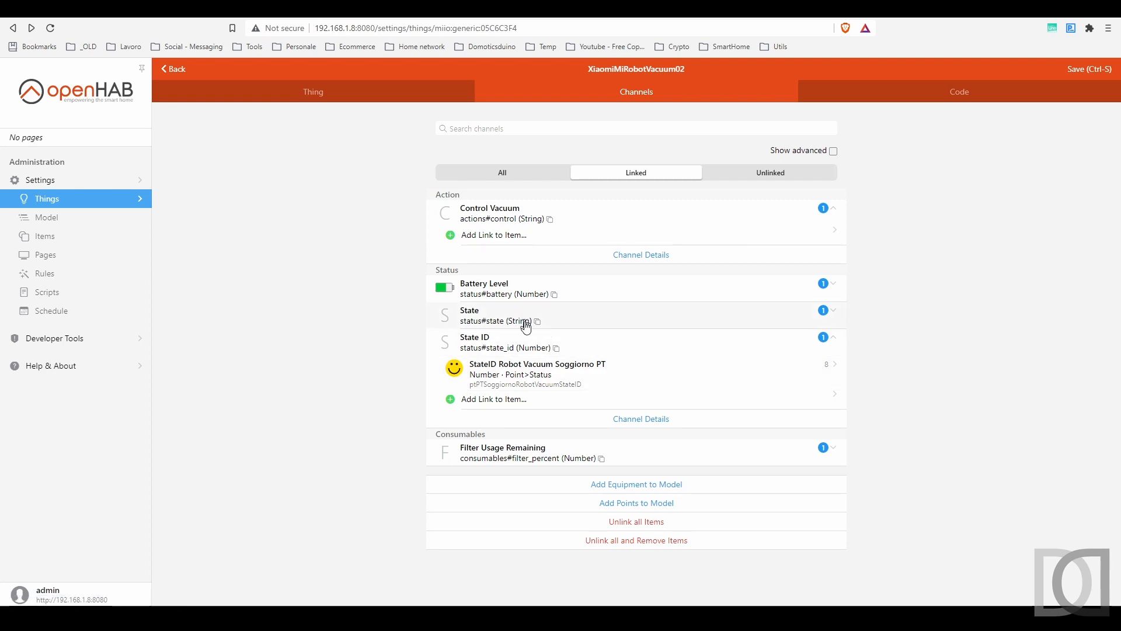
pyautogui.click(548, 458)
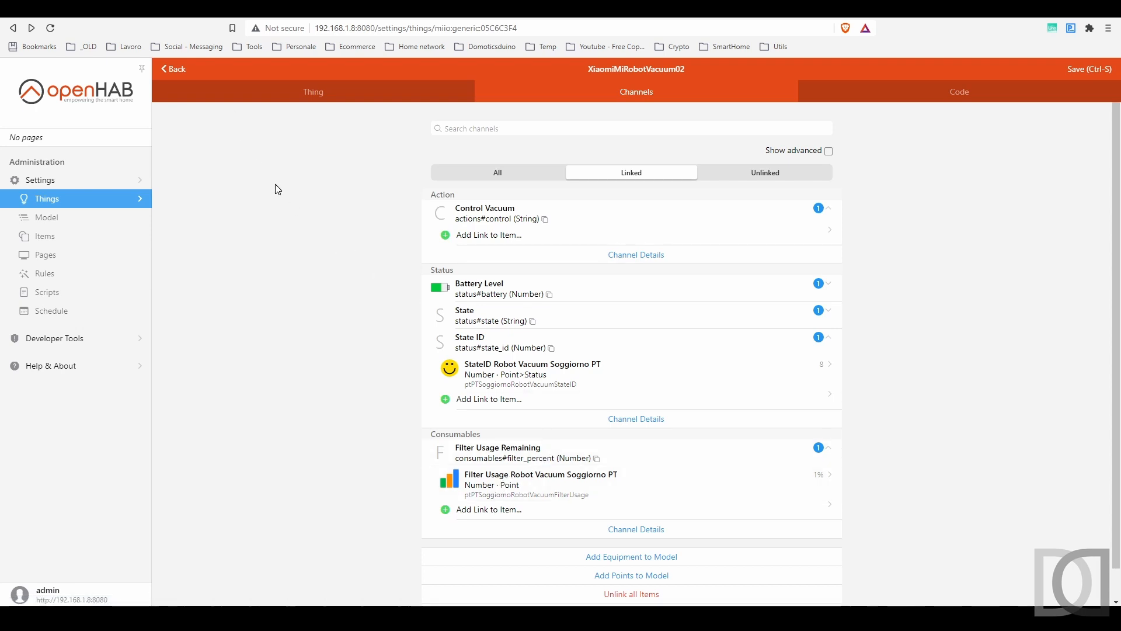
pyautogui.click(1091, 70)
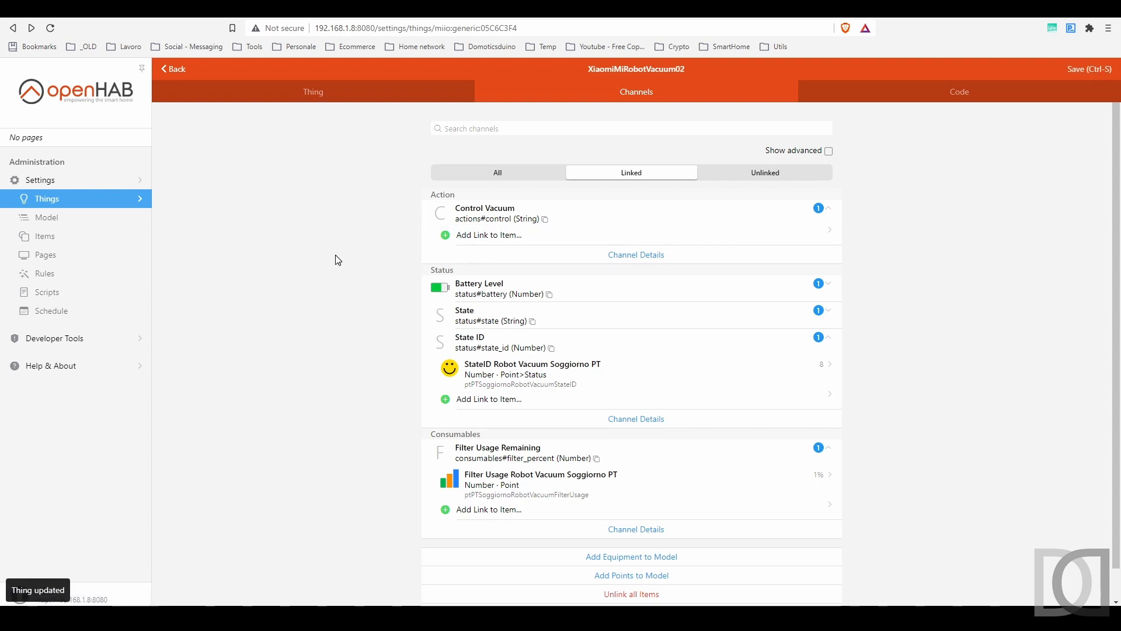
# Step: Open the Cleaning Robots card in the home page's equipment overview to examine the vacuum's items
pyautogui.click(85, 100)
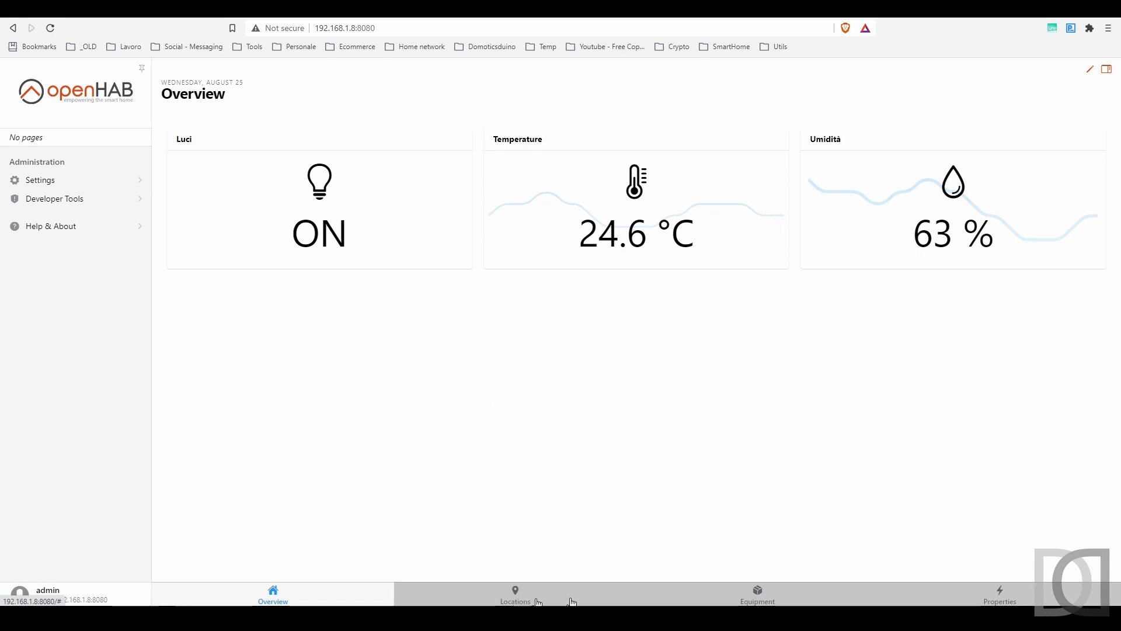
pyautogui.click(757, 593)
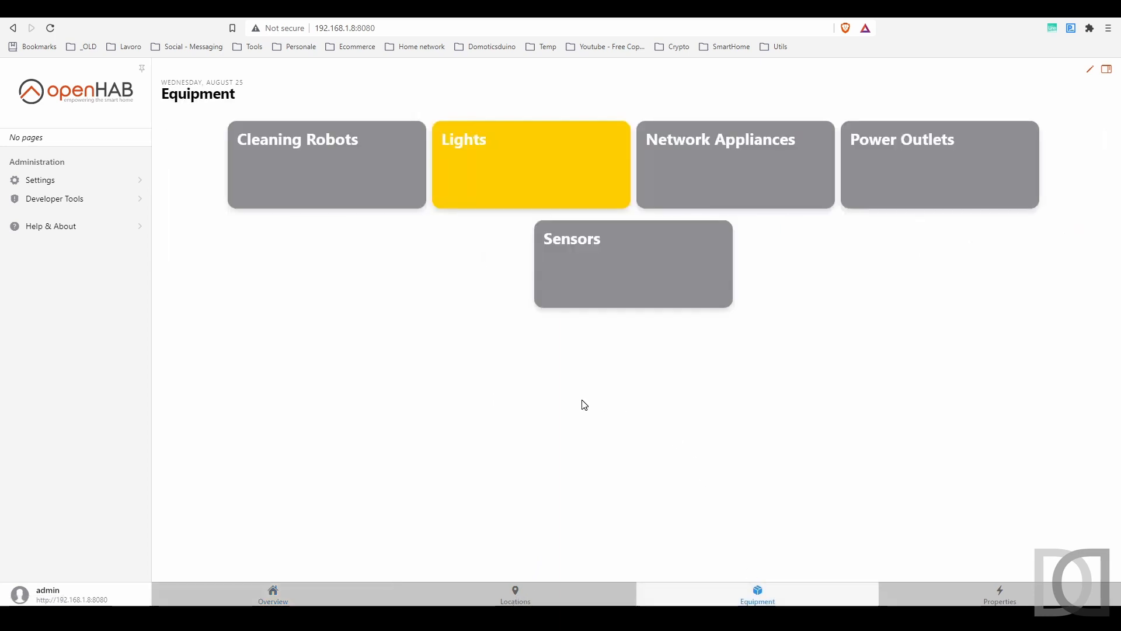
pyautogui.click(349, 142)
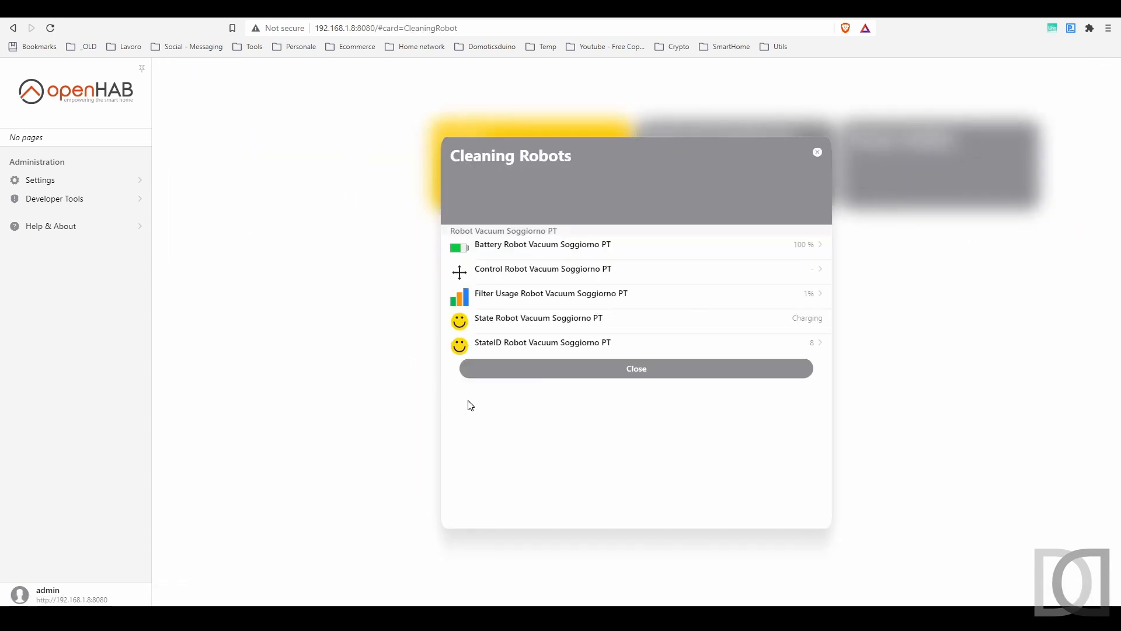